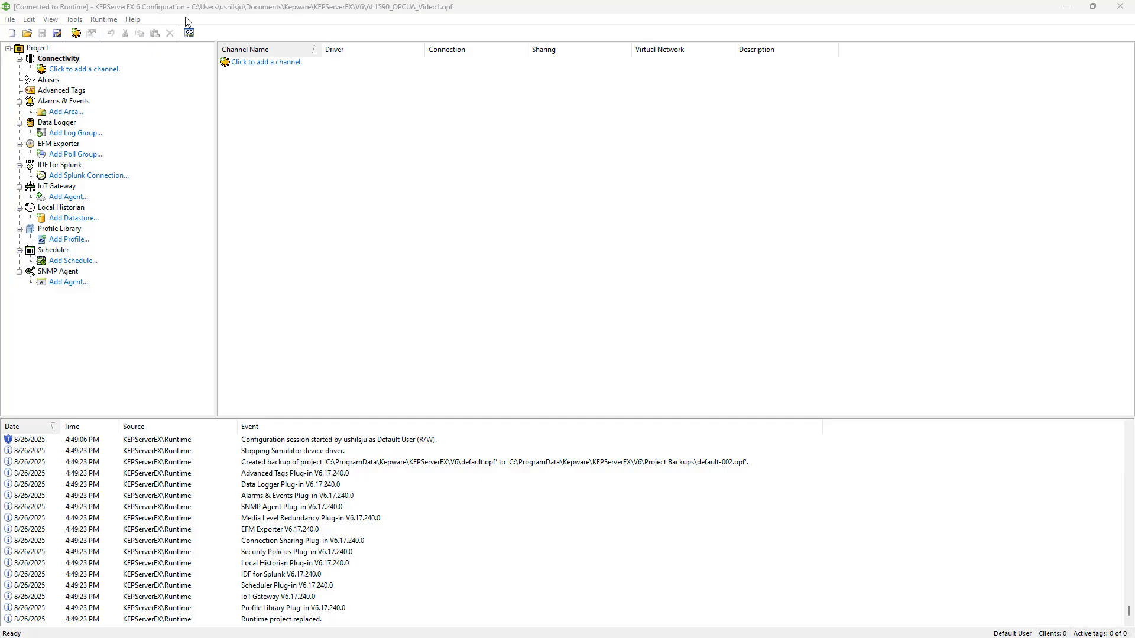
# Start a new channel under Connectivity with OPC UA Client as its type.
pyautogui.click(77, 70)
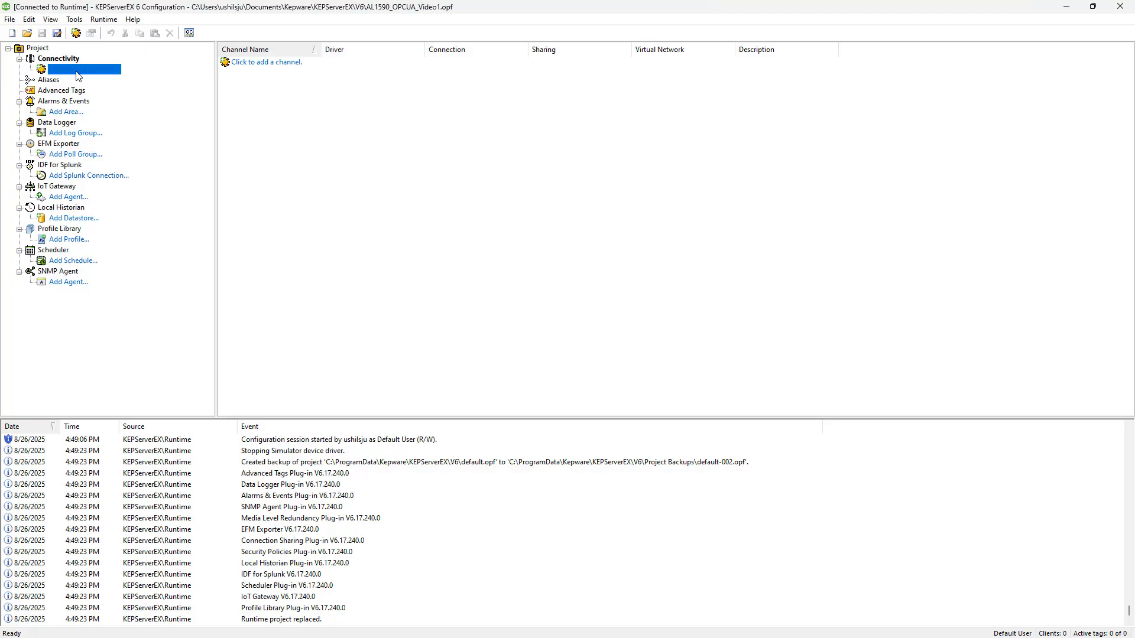
pyautogui.click(588, 269)
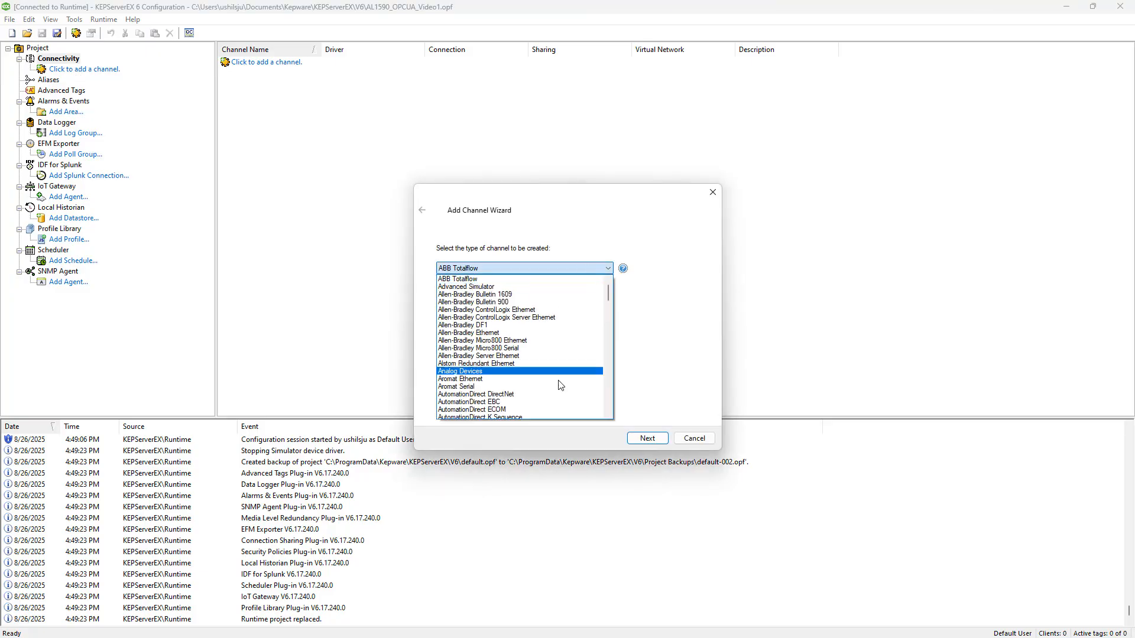
pyautogui.scroll(-5, 543, 377)
pyautogui.scroll(-6, 543, 377)
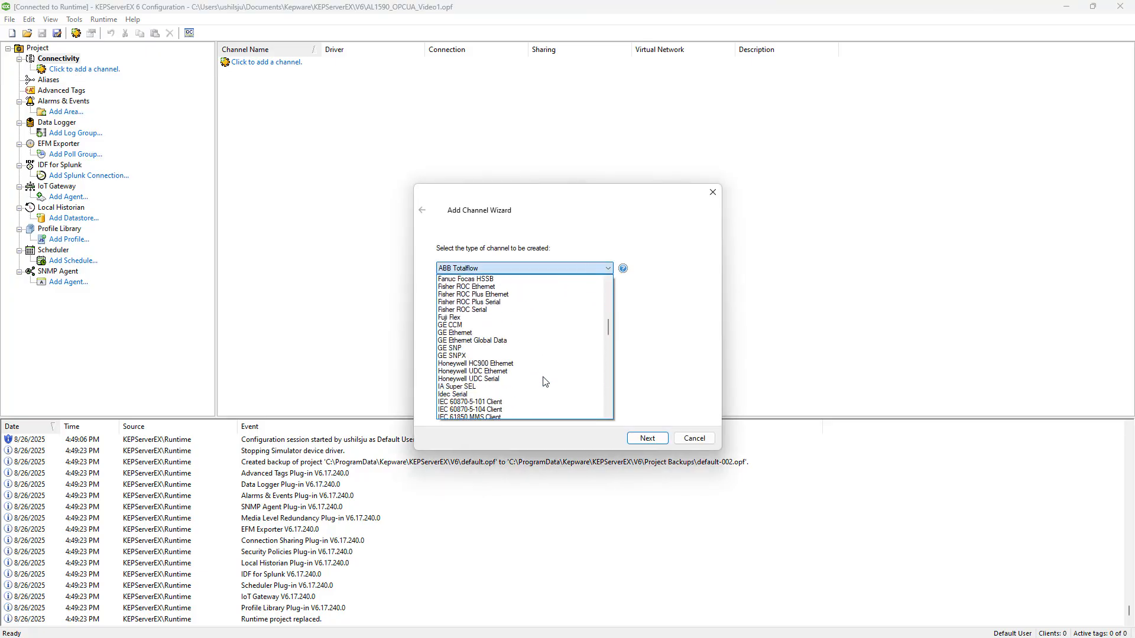
pyautogui.scroll(-9, 542, 378)
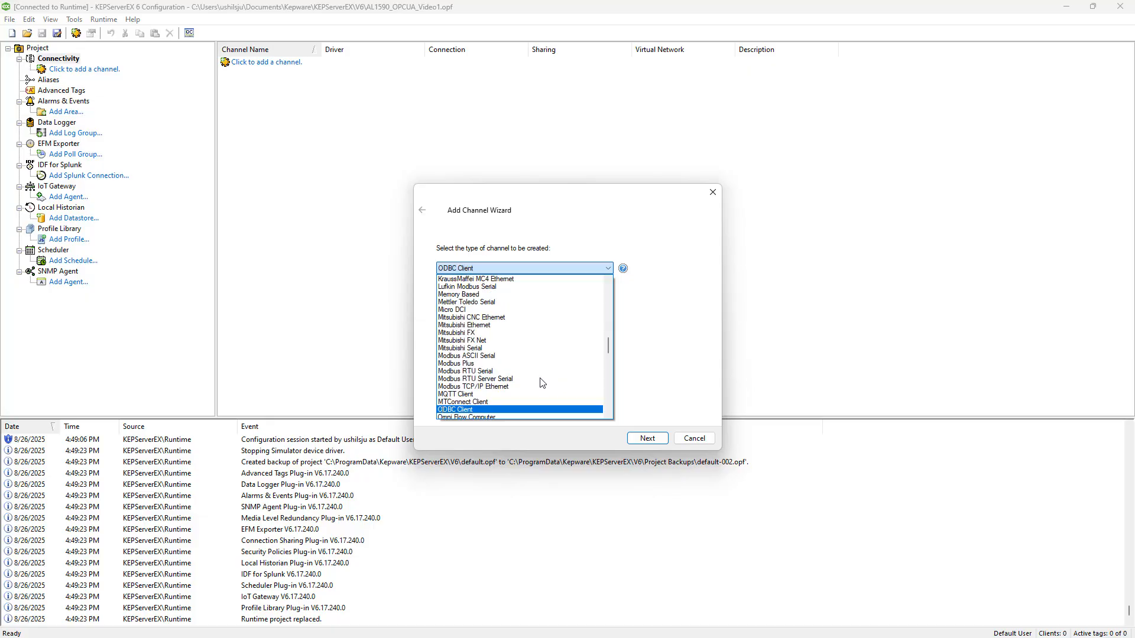
pyautogui.scroll(-3, 510, 383)
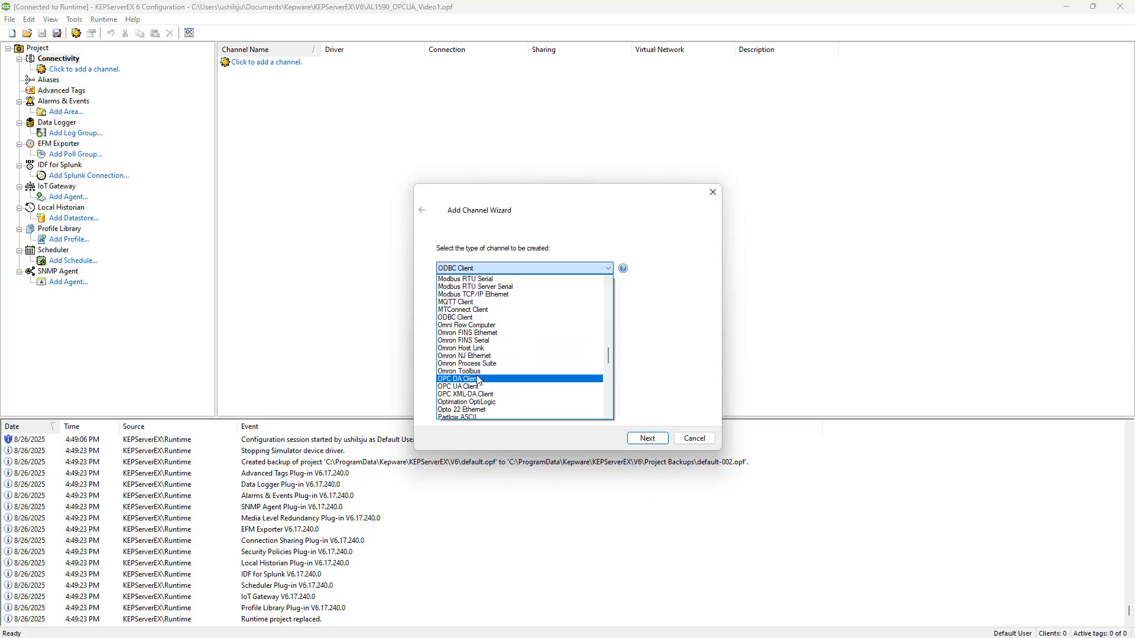
pyautogui.click(463, 388)
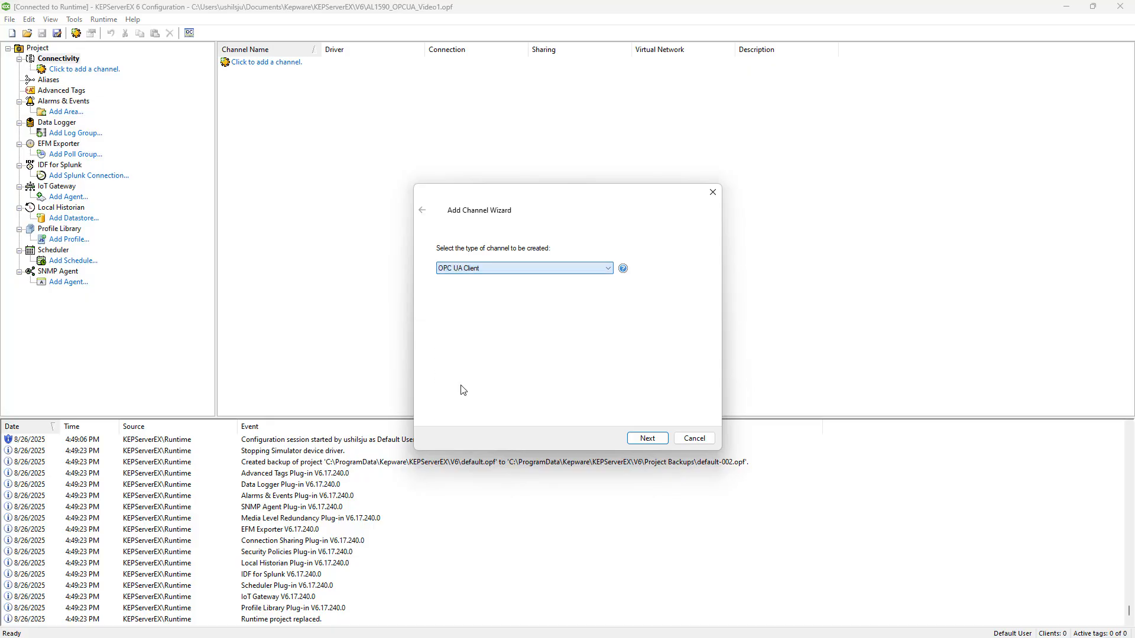
pyautogui.click(642, 439)
# Name the channel AL159x_Master_Test1 and accept the default write optimization settings.
pyautogui.write('AL159x')
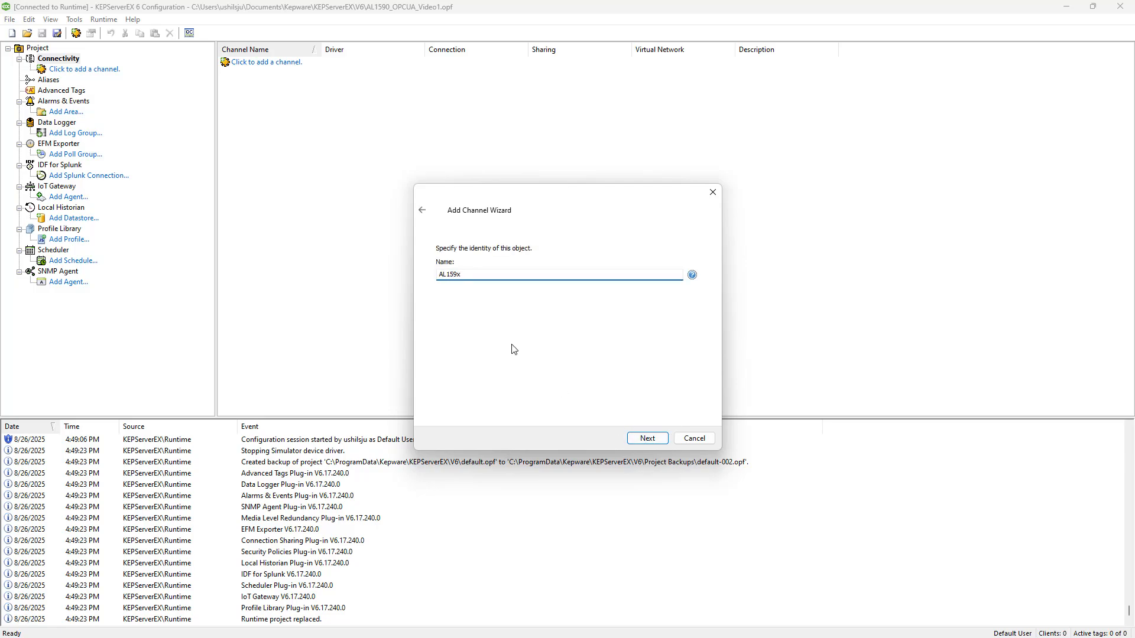
pyautogui.write('_Master_Test1')
pyautogui.click(647, 437)
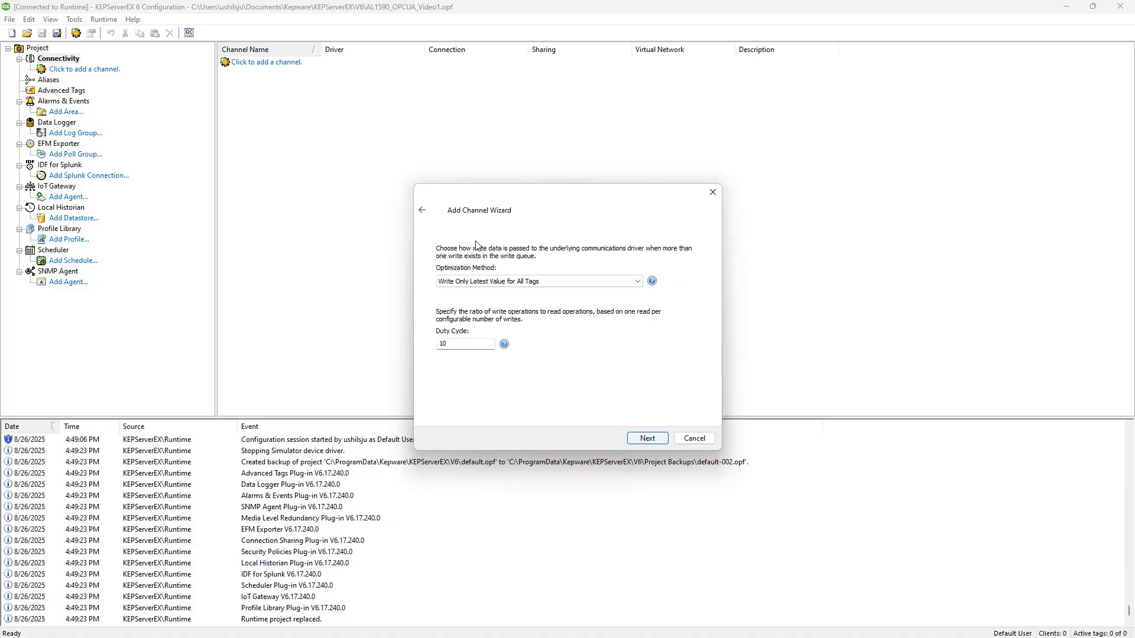
pyautogui.click(645, 439)
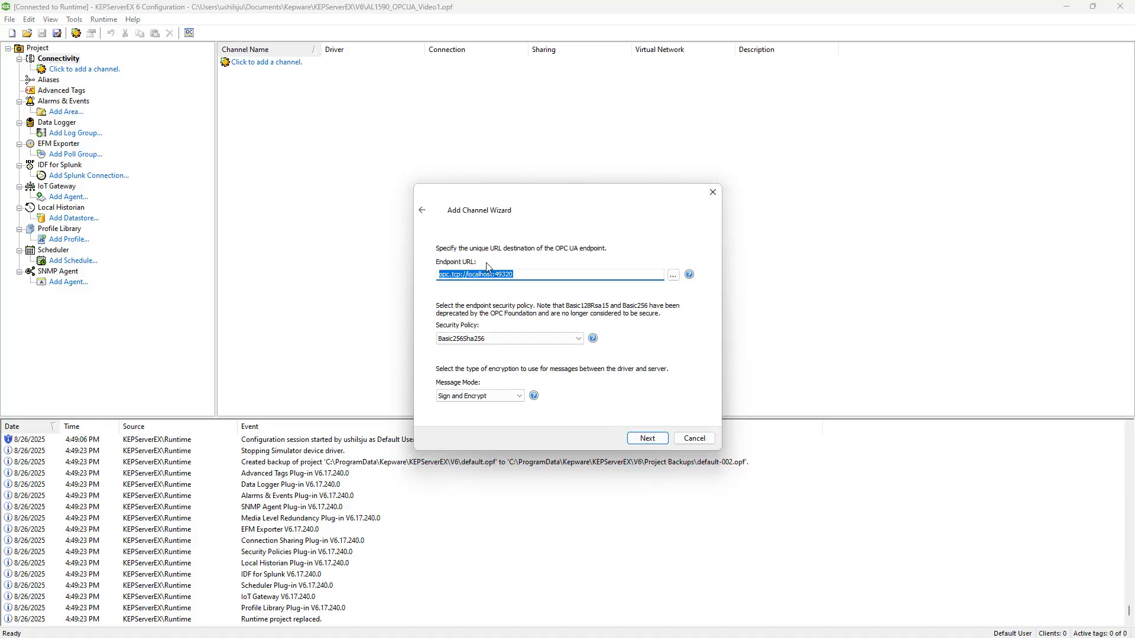
# Switch to the IoT-Core Visualizer in the browser, copy the device's IP address 172.21.52.78, and return to the channel setup.
pyautogui.hotkey('alt', 'Tab')
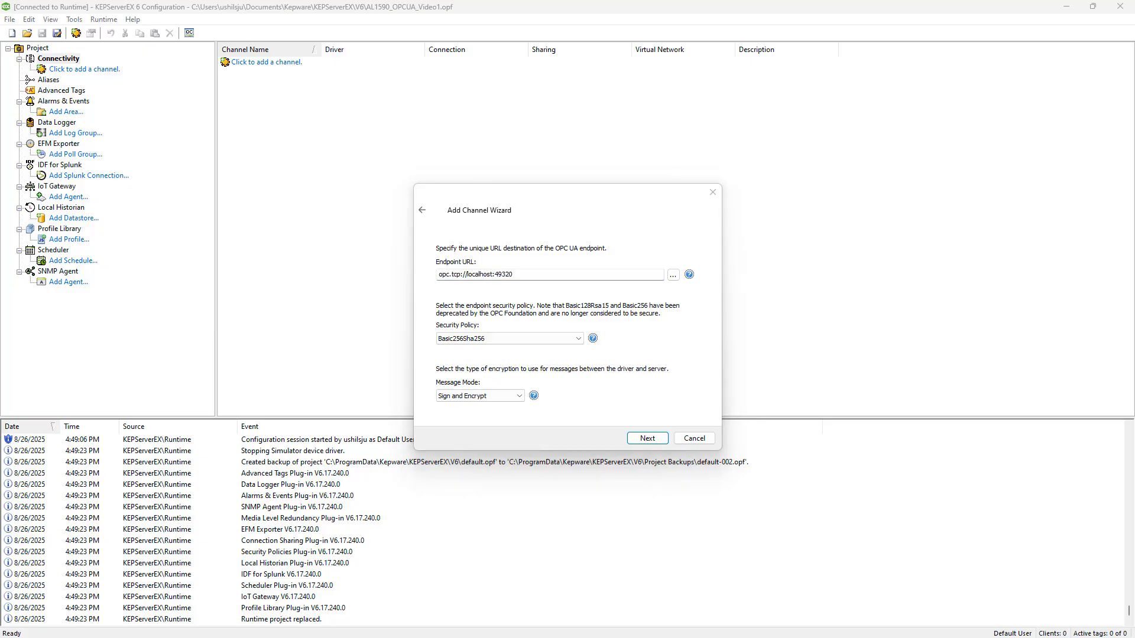
pyautogui.moveTo(1134, 71); pyautogui.dragTo(449, 48)
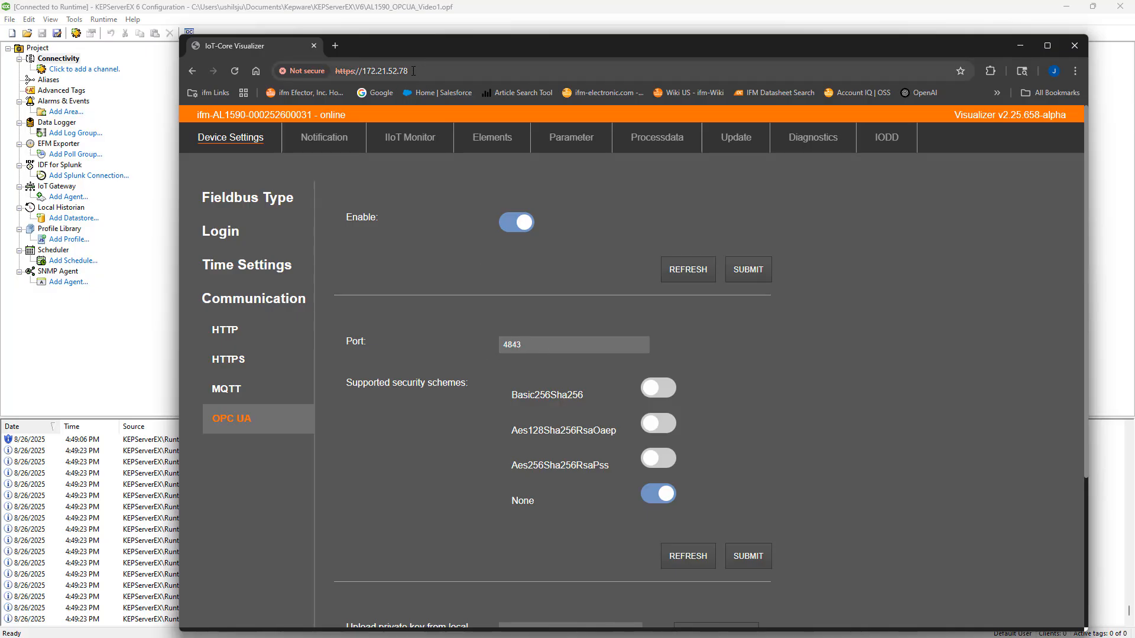
pyautogui.moveTo(414, 67); pyautogui.dragTo(362, 75)
pyautogui.hotkey('ctrl', 'c')
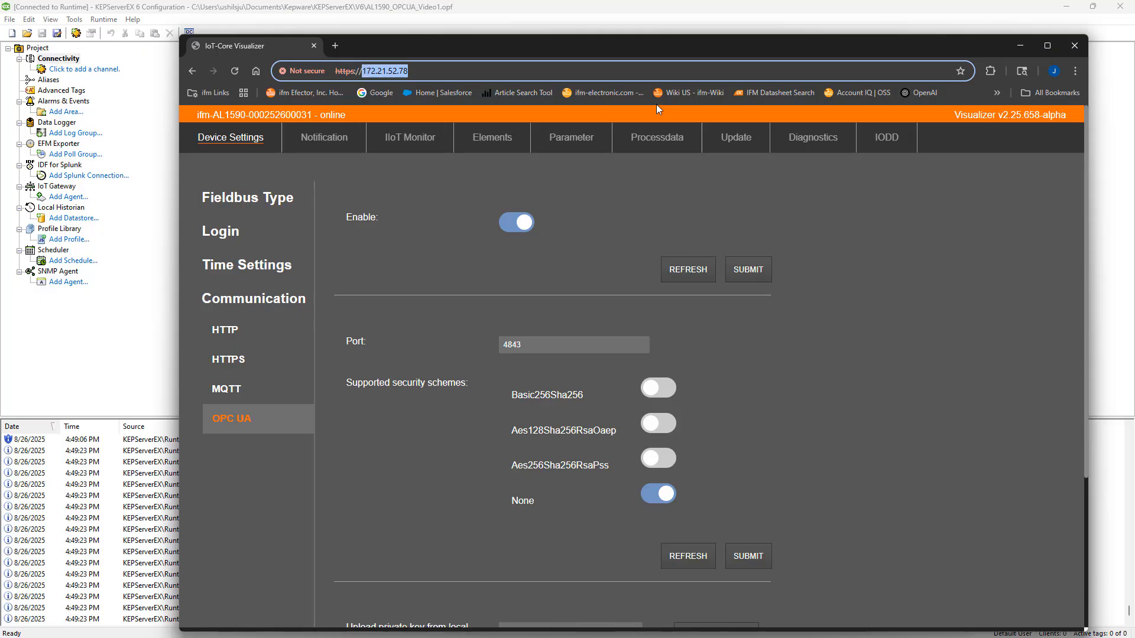
pyautogui.click(1019, 46)
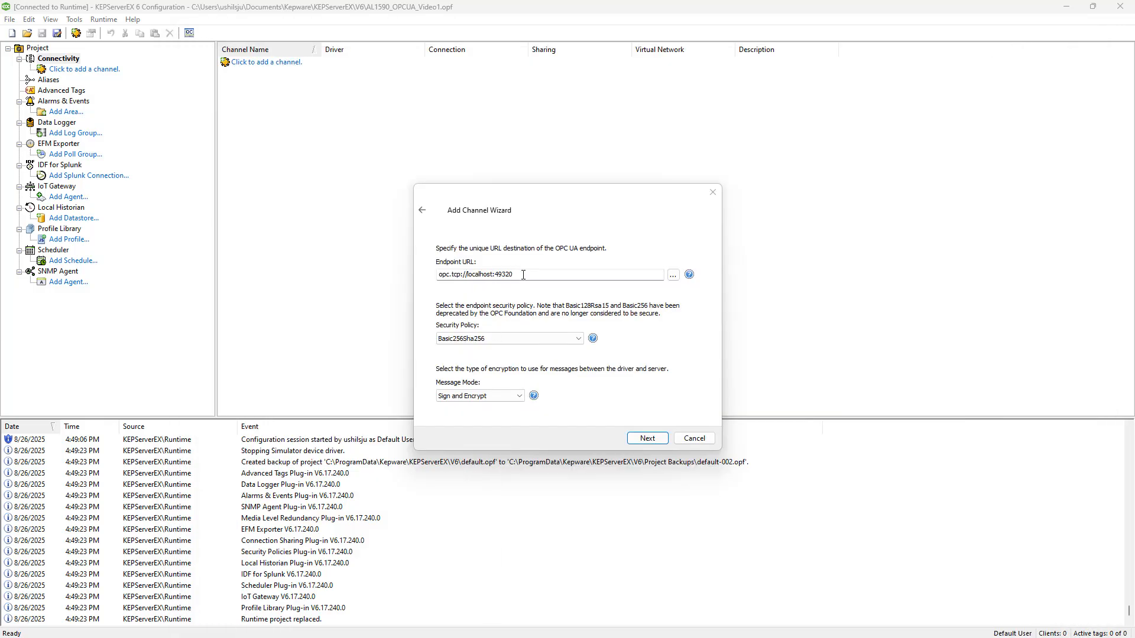
# Set the channel's endpoint URL to opc.tcp://172.21.52.78/4843, using the copied IP address.
pyautogui.moveTo(514, 275); pyautogui.dragTo(465, 276)
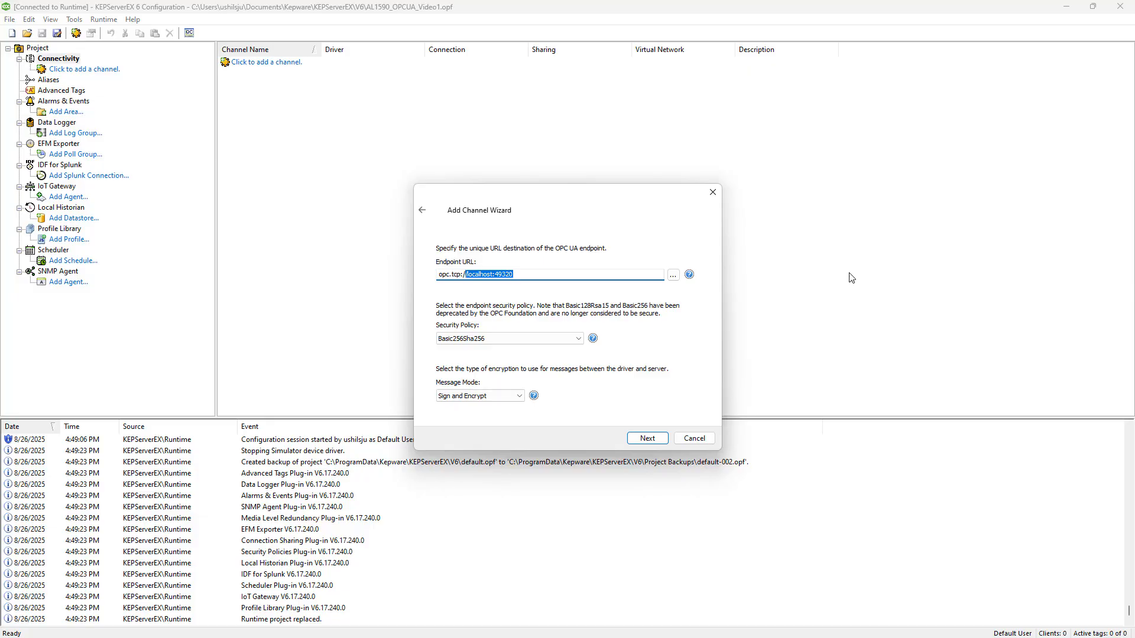
pyautogui.press('BackSpace')
pyautogui.write('//')
pyautogui.hotkey('ctrl', 'v')
pyautogui.write('/4843')
# Set the channel's security policy to None and accept the default connection timeout settings.
pyautogui.click(465, 342)
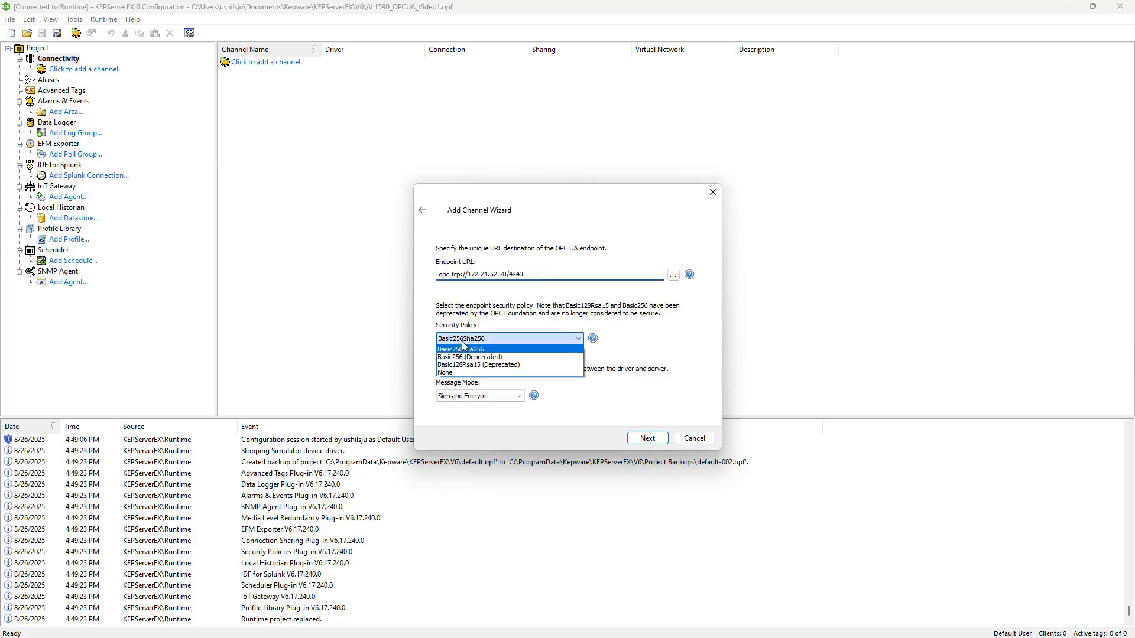
pyautogui.click(452, 373)
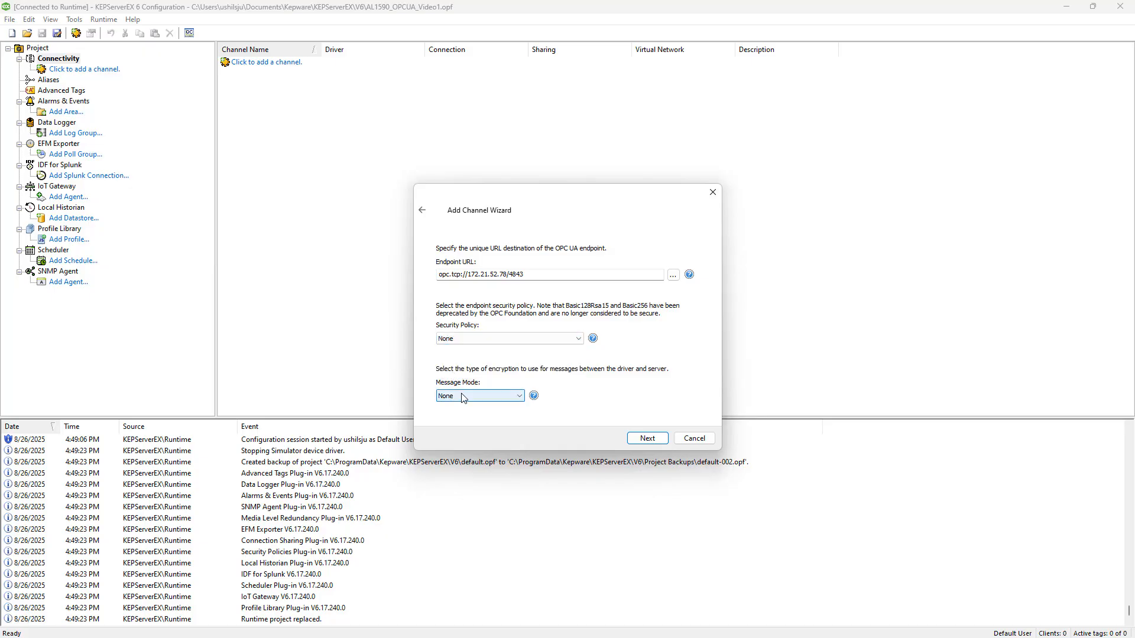
pyautogui.click(647, 439)
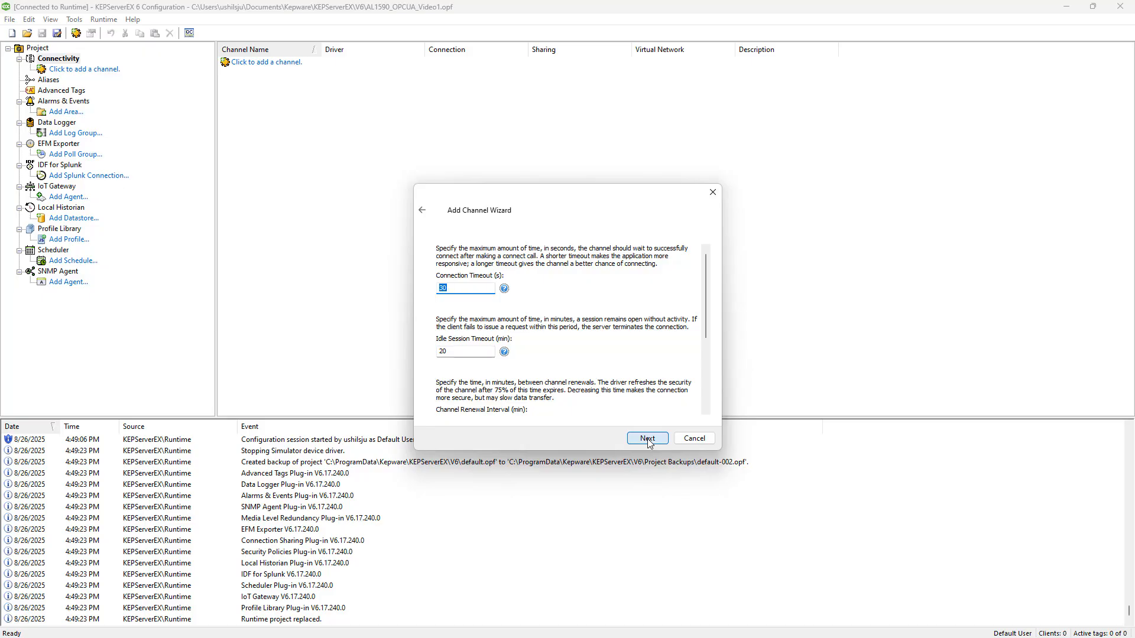
pyautogui.click(648, 439)
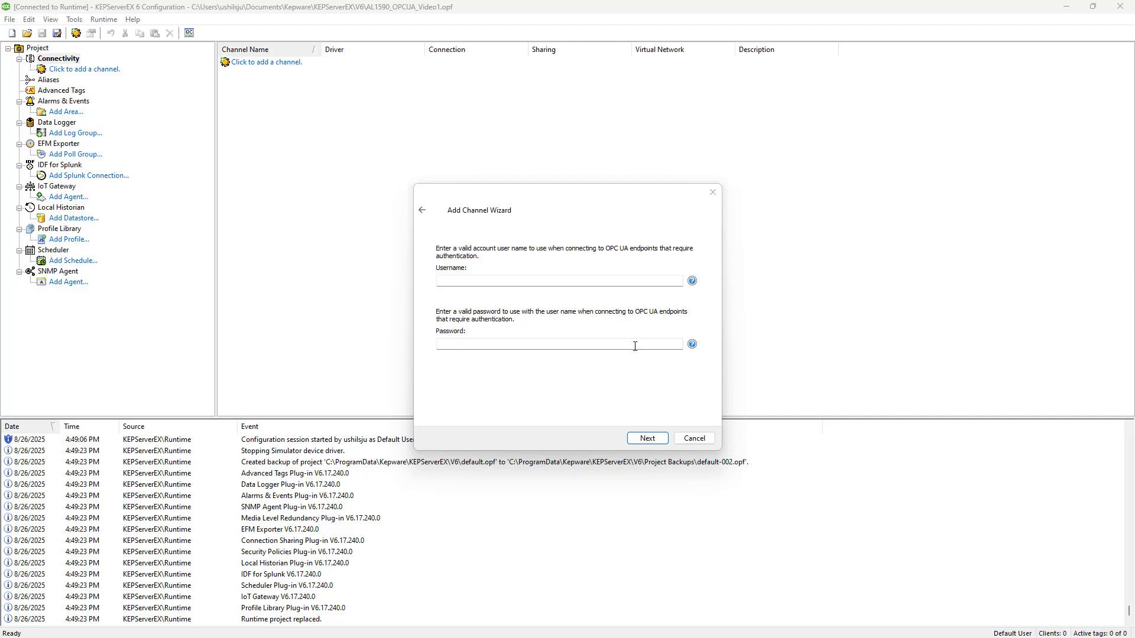
# Enter the username root and the account password for OPC UA authentication, and finish creating the channel.
pyautogui.click(514, 281)
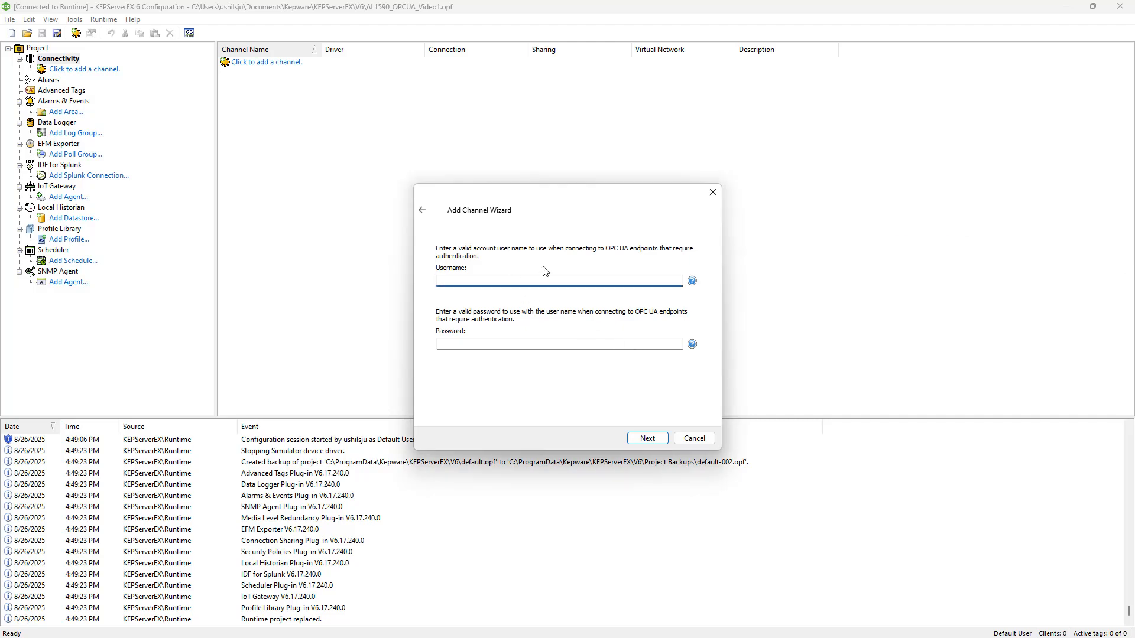
pyautogui.write('root')
pyautogui.press('Tab')
pyautogui.write('secret')
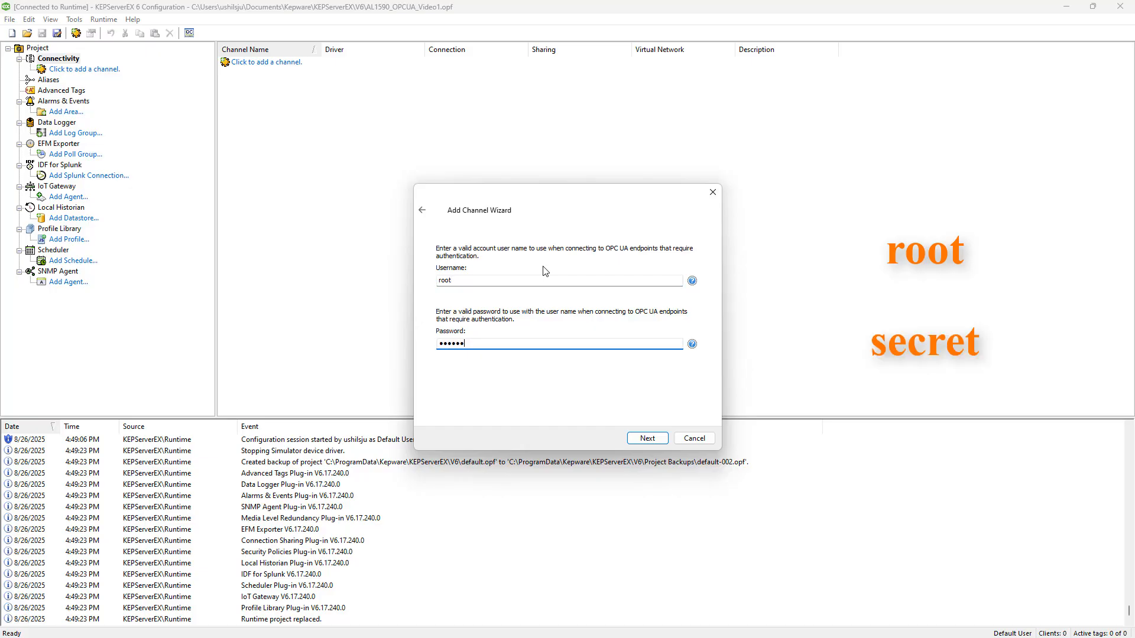
pyautogui.click(647, 439)
pyautogui.click(649, 443)
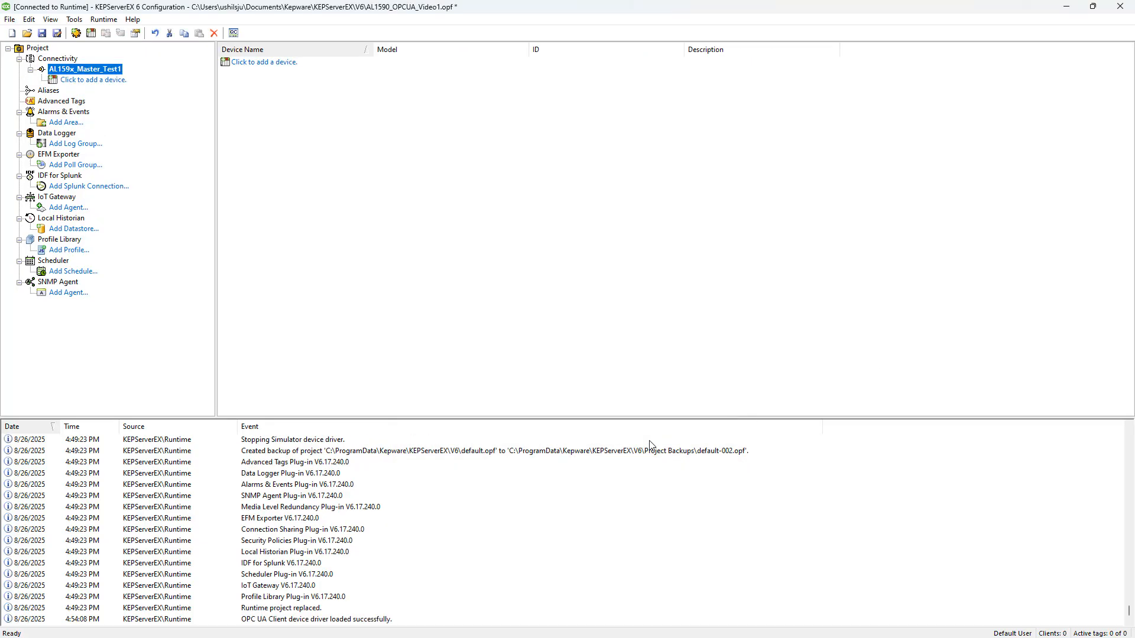
# Start a new device named AL159x_MyDesk under the AL159x_Master_Test1 channel.
pyautogui.click(91, 82)
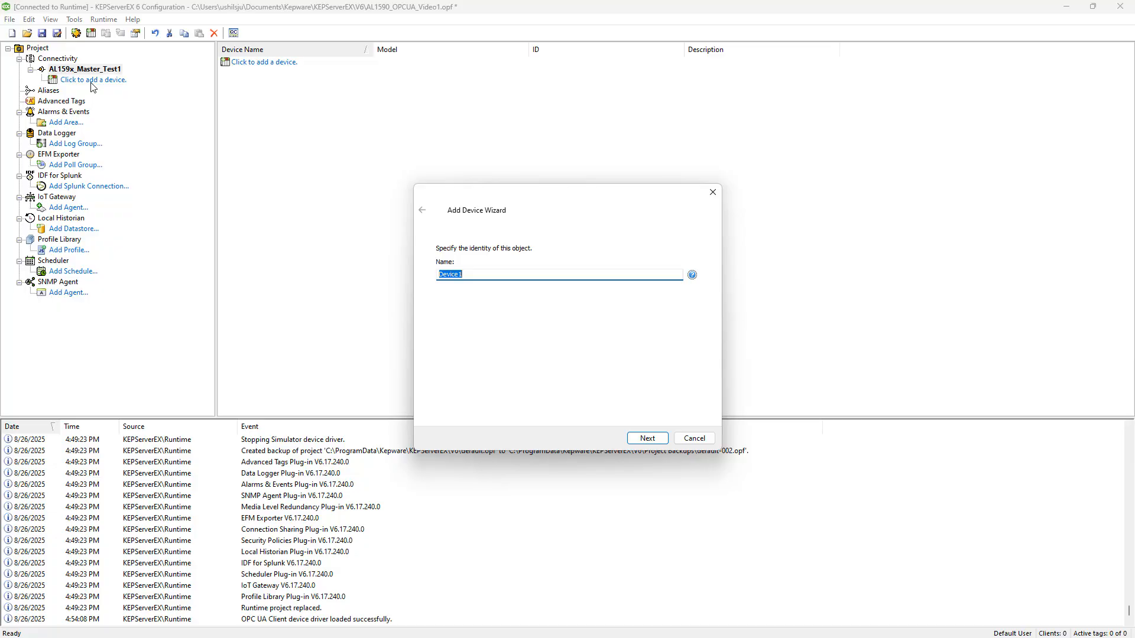
pyautogui.write('AL159x_MyDesk')
pyautogui.click(648, 441)
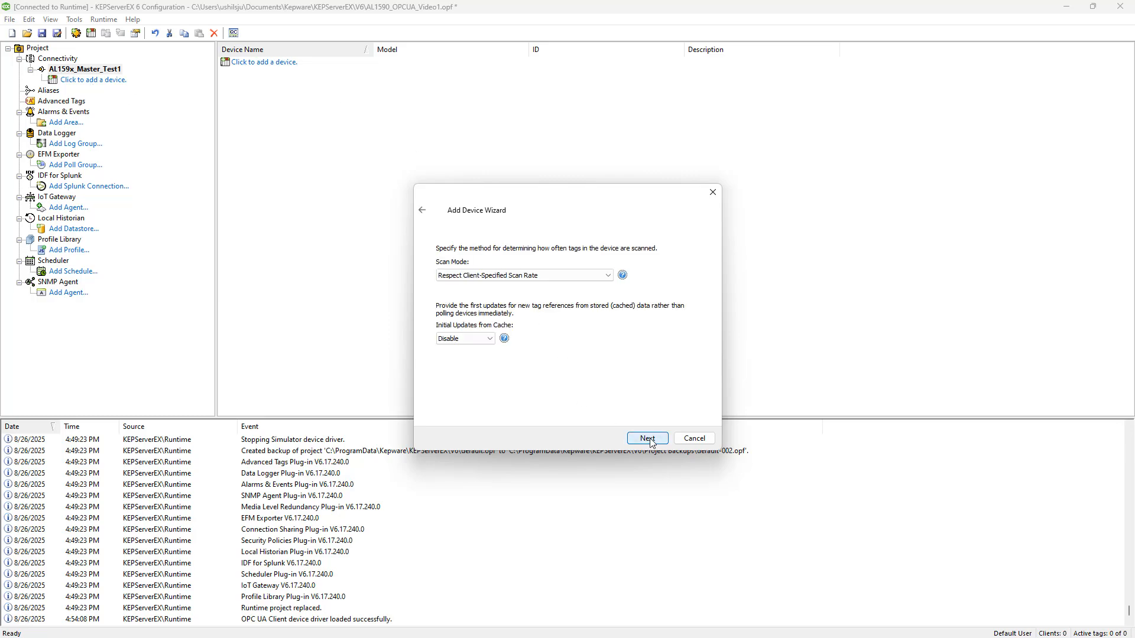
# Accept the device's default scan, subscription and monitored-item settings, advancing to the tag import selection.
pyautogui.click(652, 444)
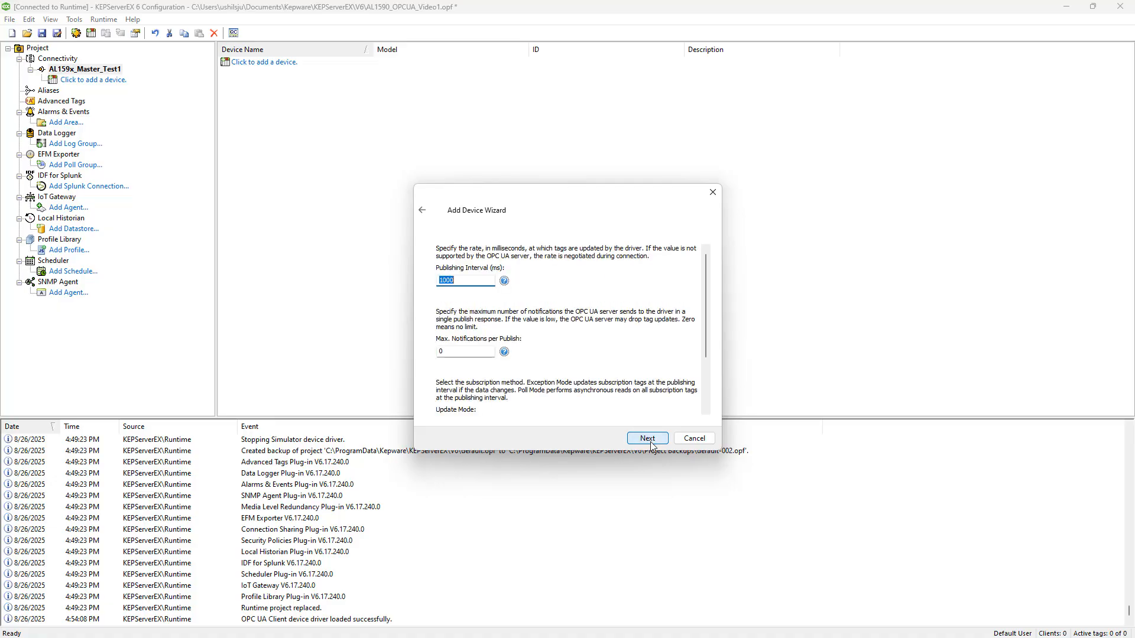
pyautogui.click(651, 446)
pyautogui.click(647, 439)
pyautogui.click(648, 439)
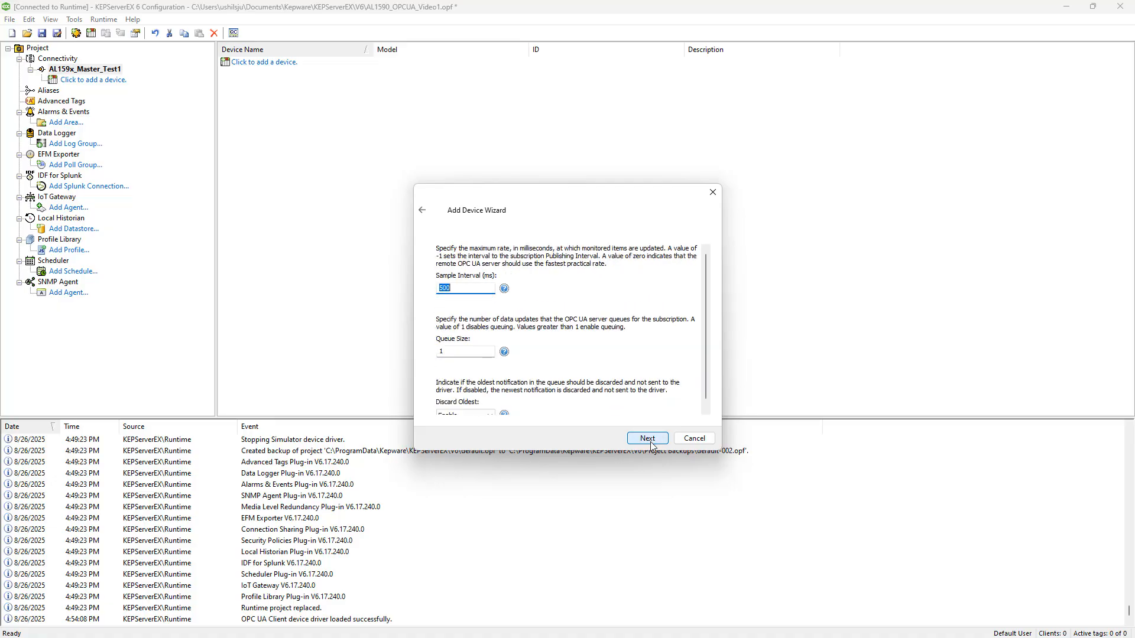
pyautogui.click(647, 438)
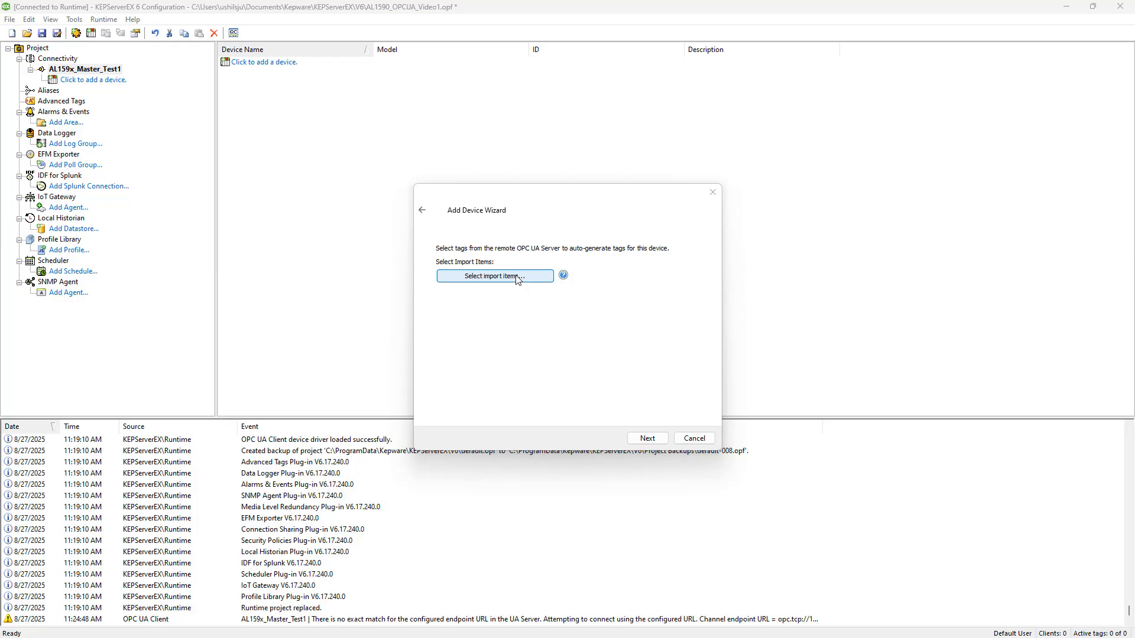
# Browse the ifm-AL1590 server to iolinkmaster, port[1], iolinkdevice and add its pdin item to the import items.
pyautogui.click(516, 276)
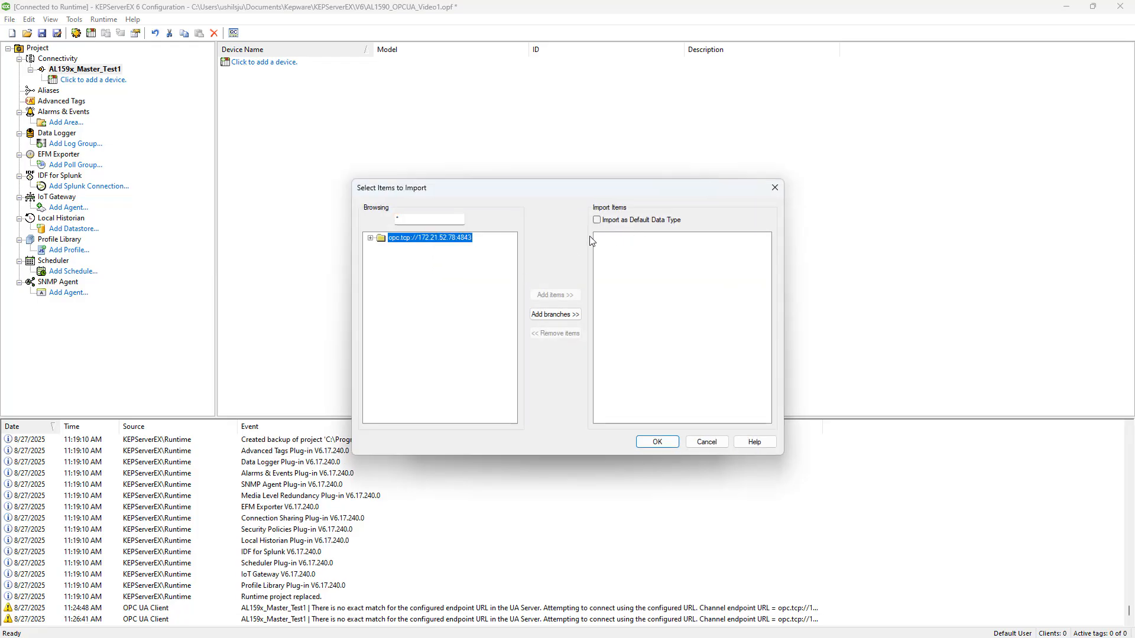
pyautogui.click(371, 238)
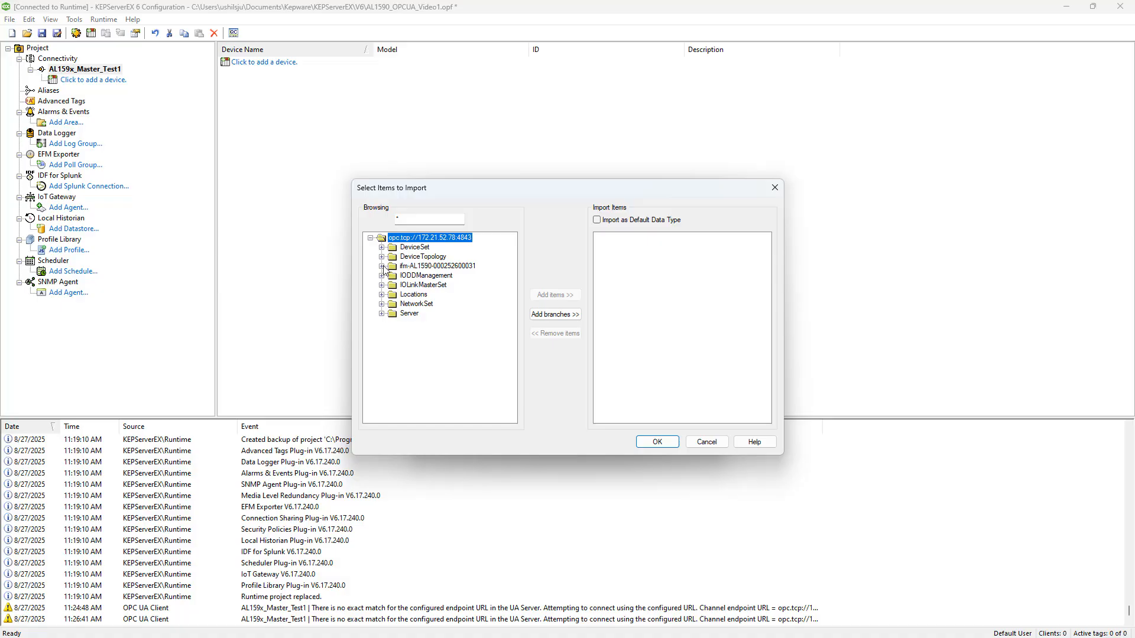
pyautogui.click(381, 266)
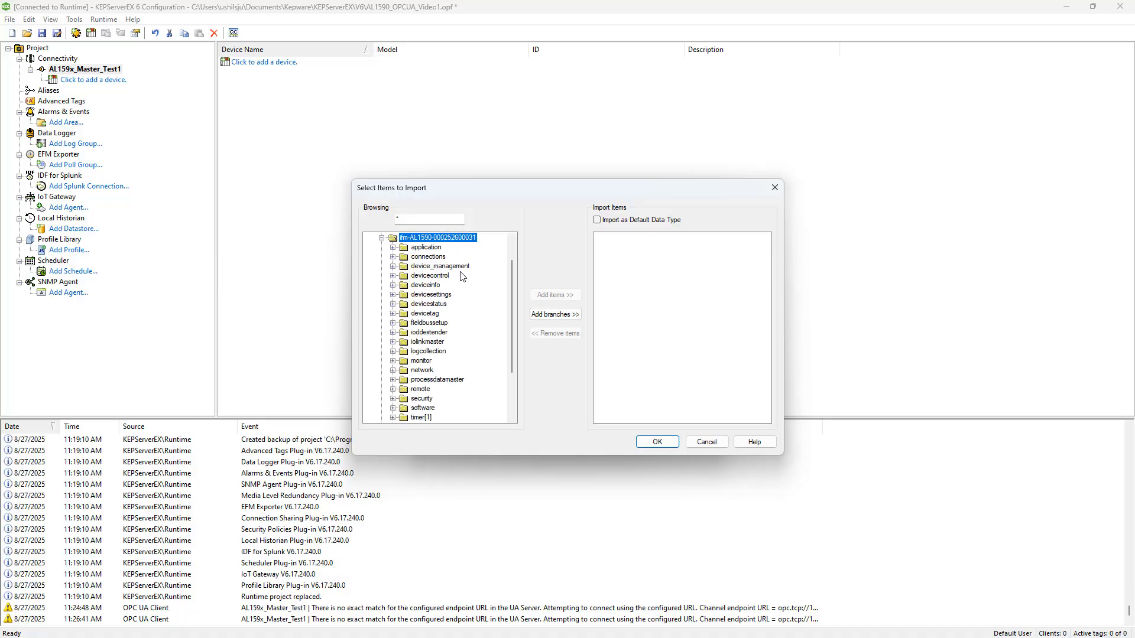
pyautogui.click(393, 341)
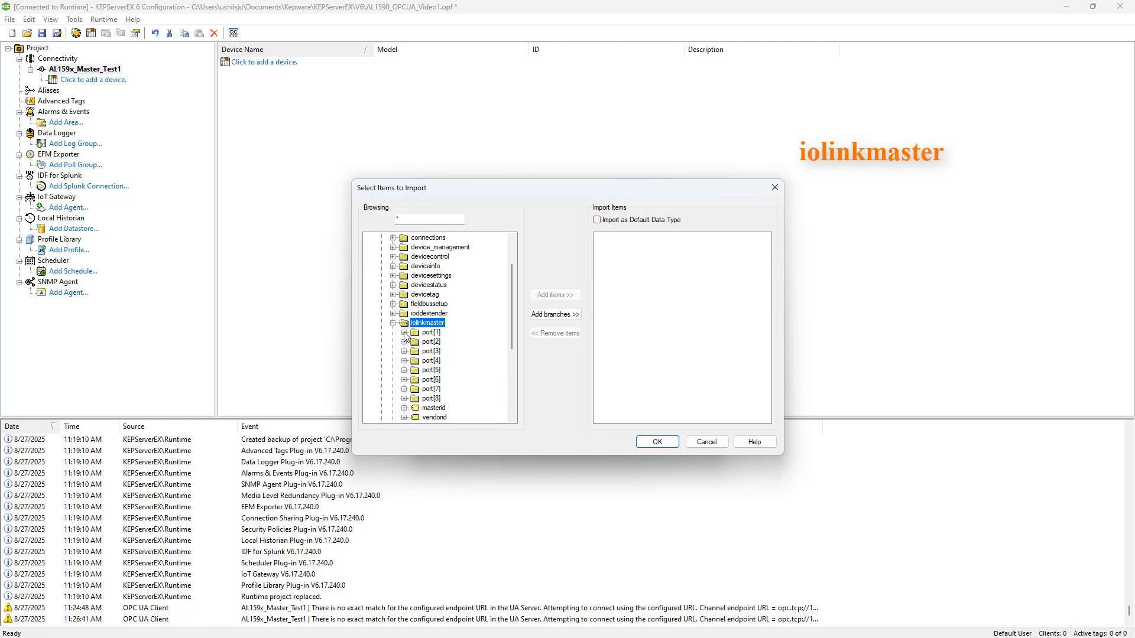
pyautogui.click(405, 333)
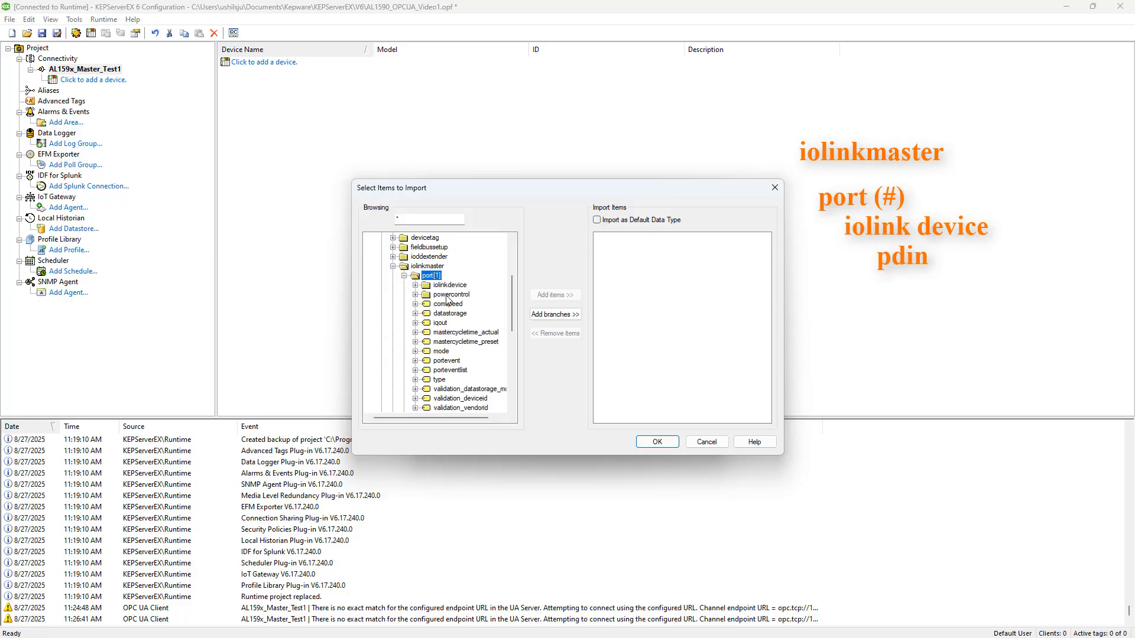
pyautogui.scroll(-1, 447, 301)
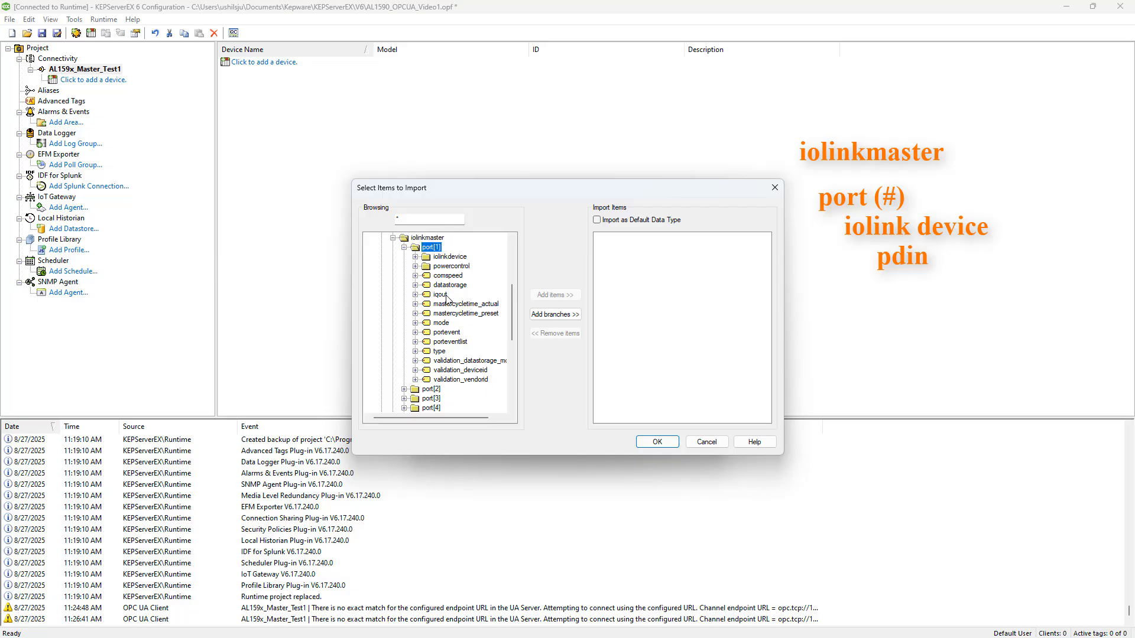
pyautogui.click(415, 258)
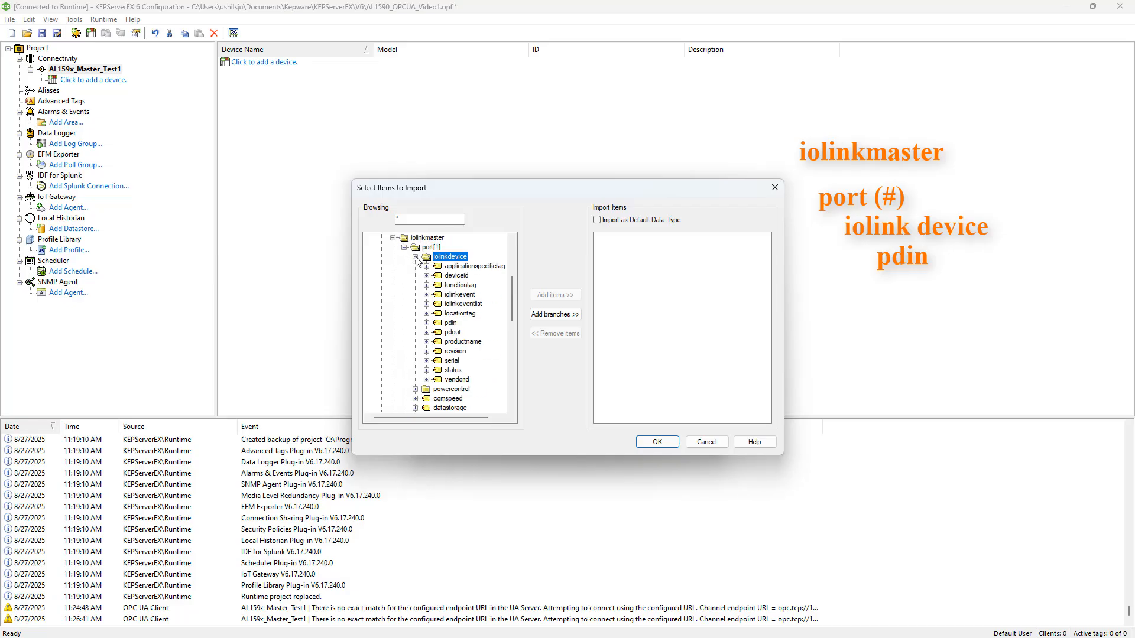
pyautogui.click(446, 323)
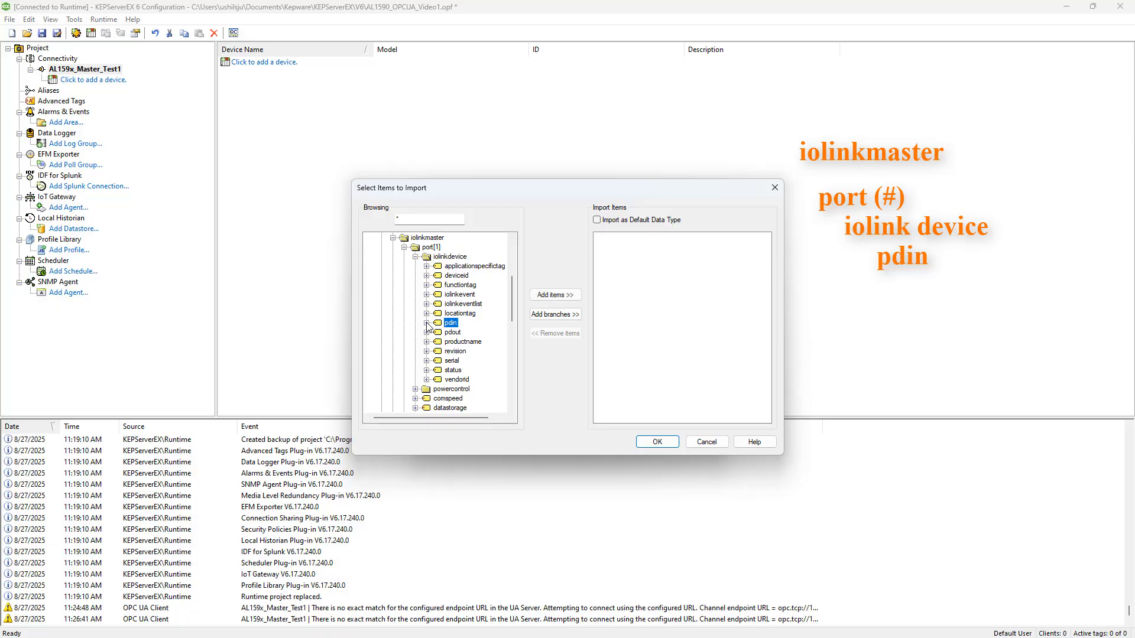
pyautogui.click(563, 297)
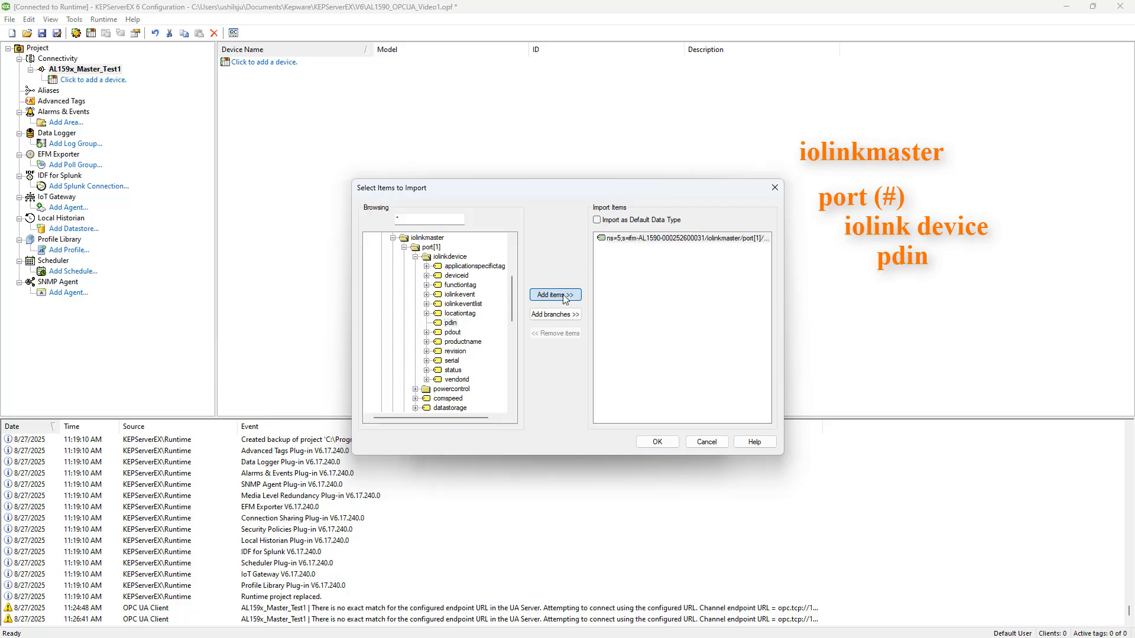
# Browse port[2], iolinkdevice, pdin_interpreted and add the whole Process_Data_Input_Output branch to the import items.
pyautogui.click(404, 248)
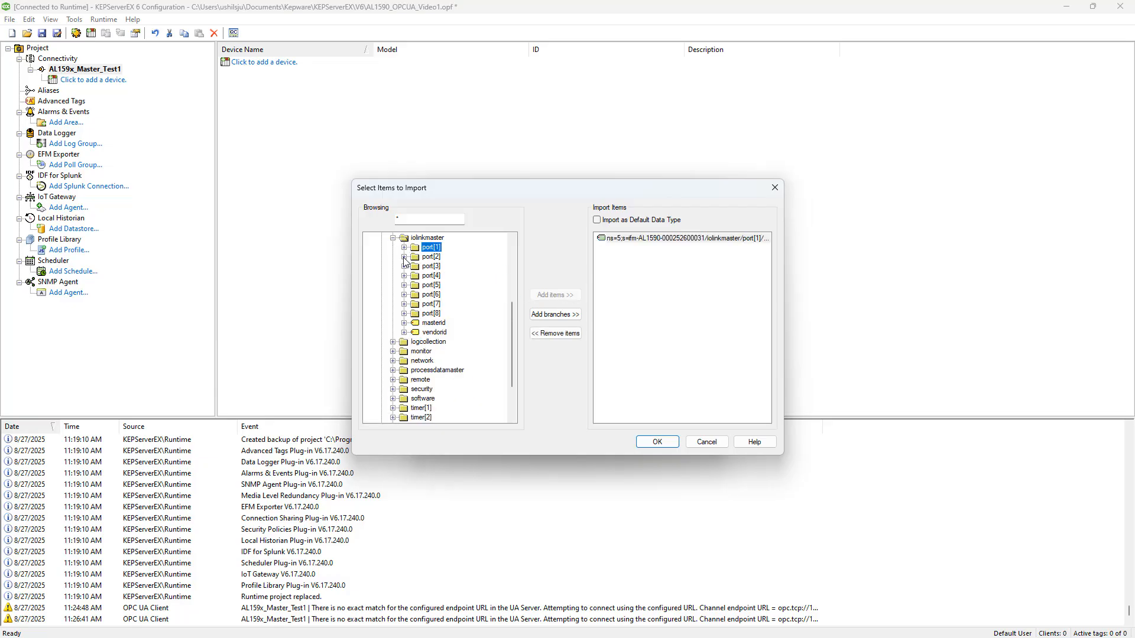
pyautogui.click(404, 258)
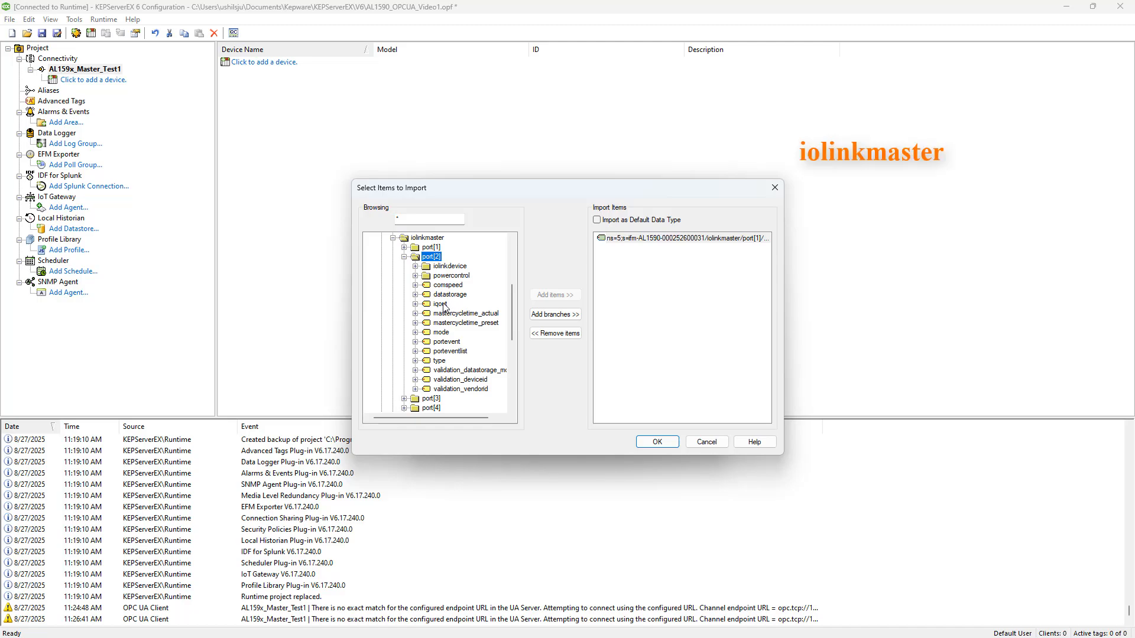
pyautogui.click(415, 266)
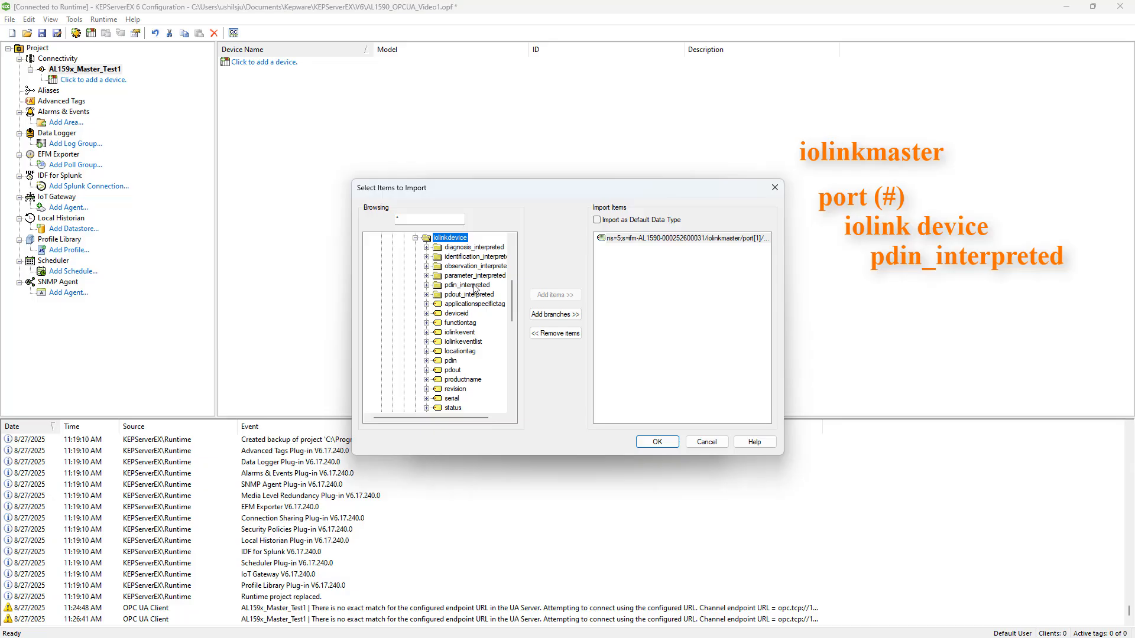
pyautogui.click(426, 285)
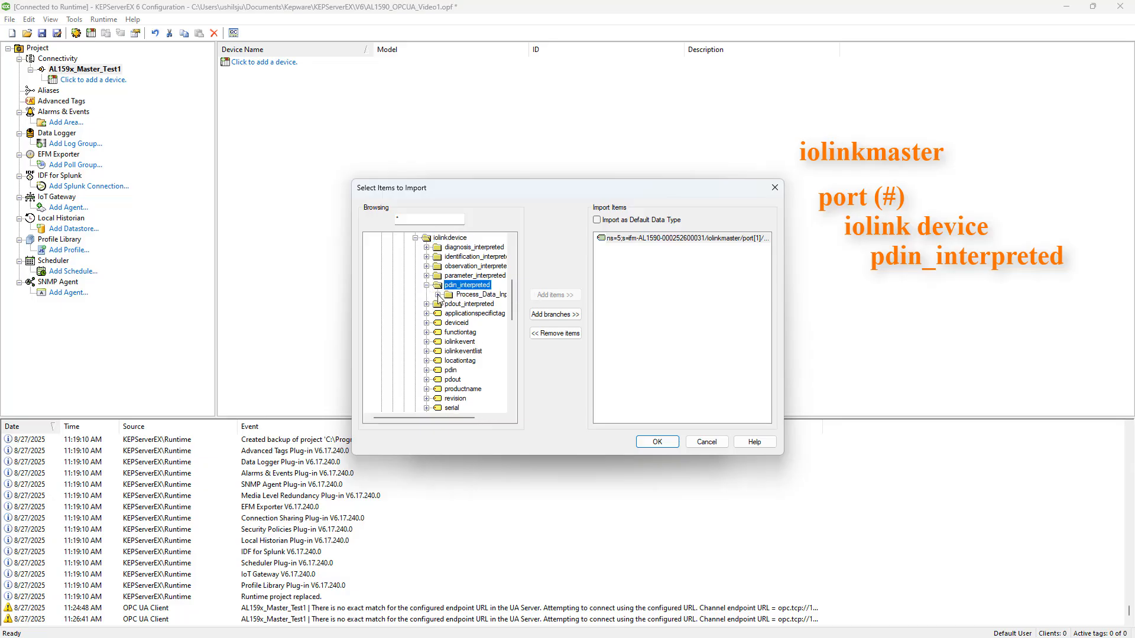
pyautogui.click(438, 294)
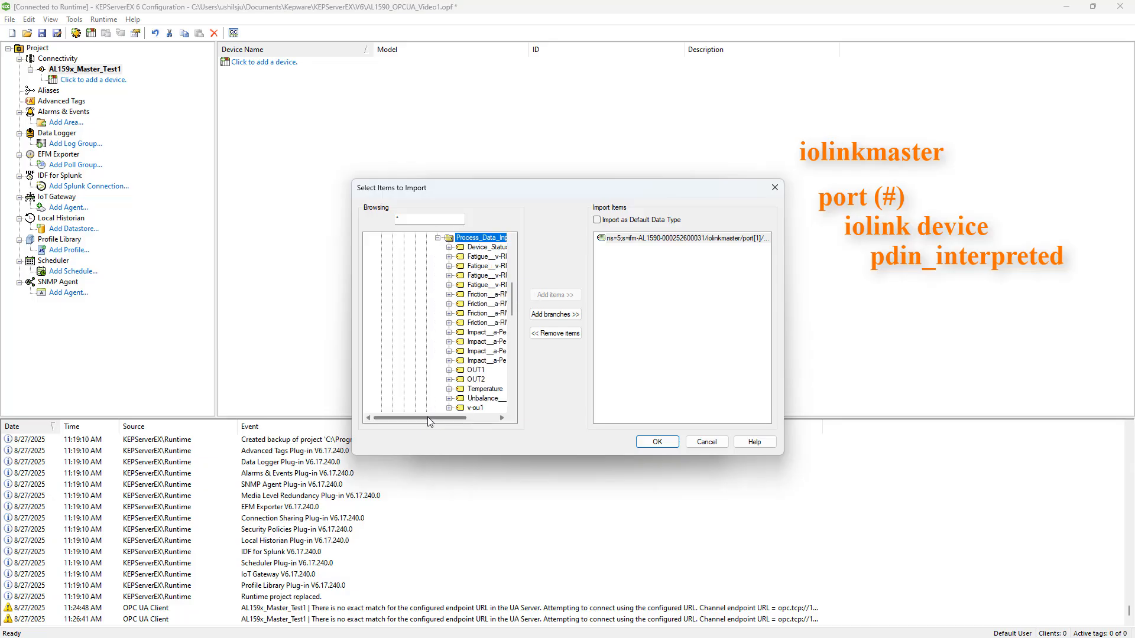
pyautogui.moveTo(428, 418); pyautogui.dragTo(473, 418)
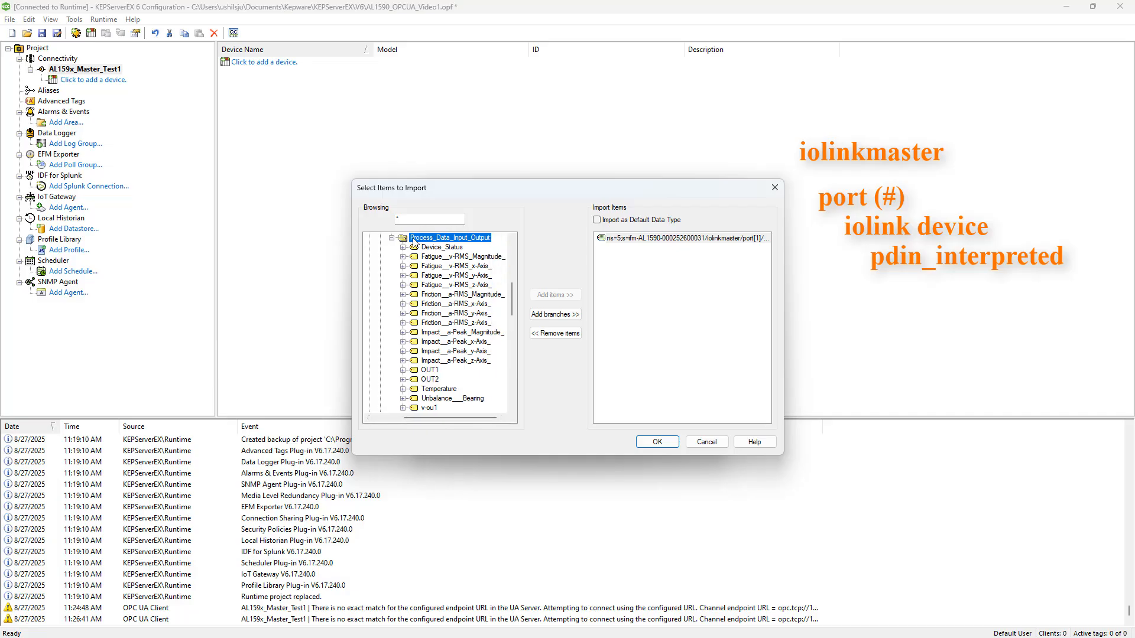
pyautogui.scroll(1, 405, 245)
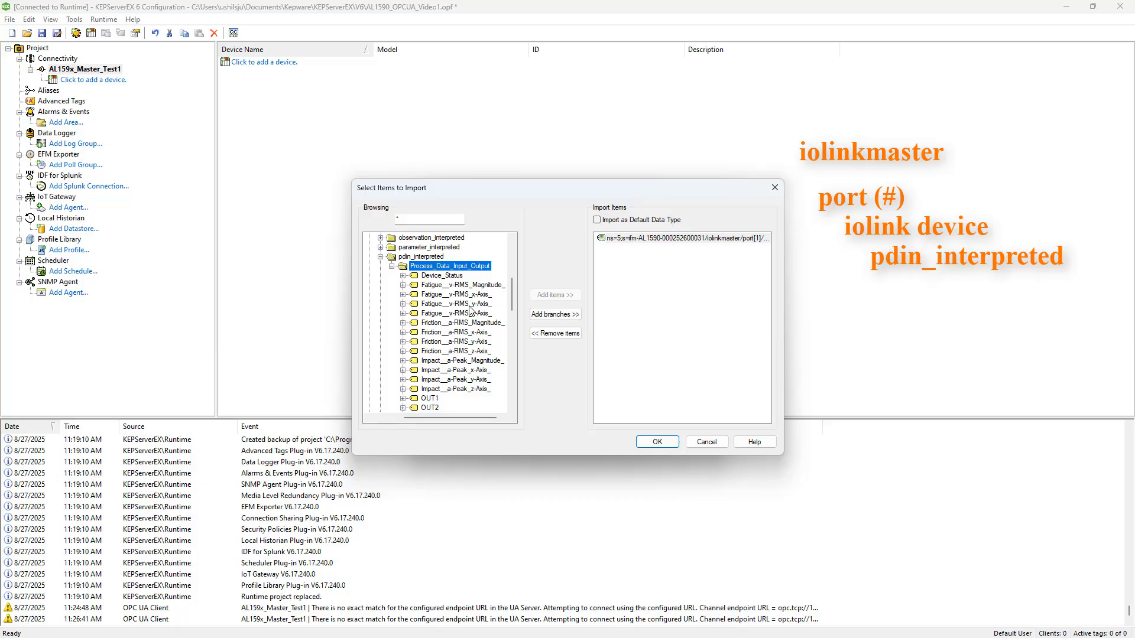
pyautogui.click(551, 315)
pyautogui.click(456, 295)
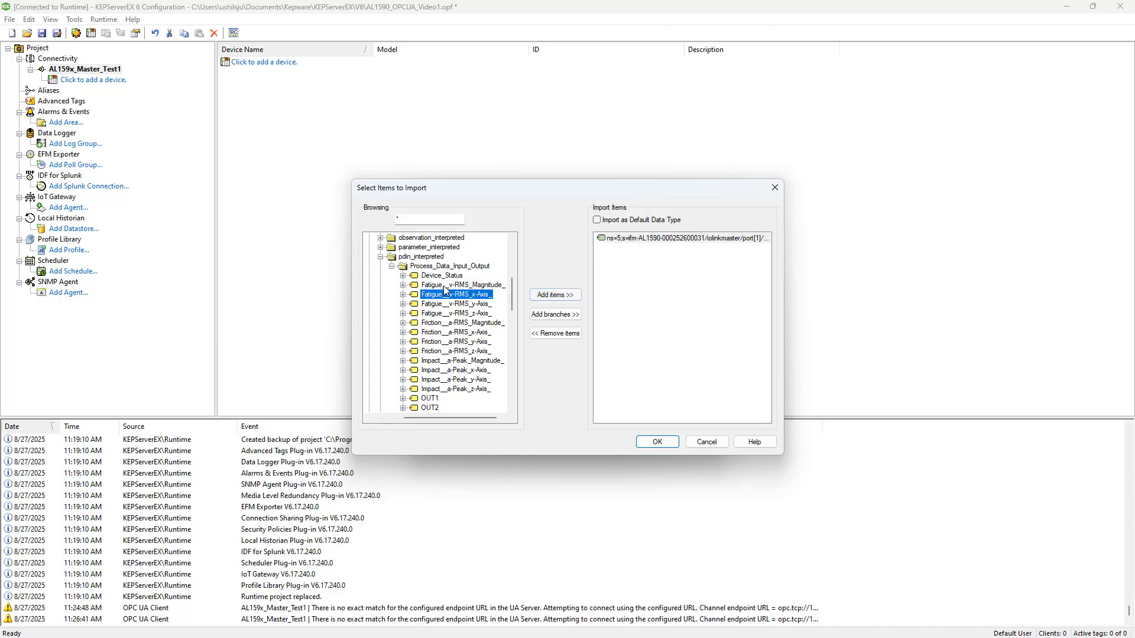
pyautogui.click(421, 267)
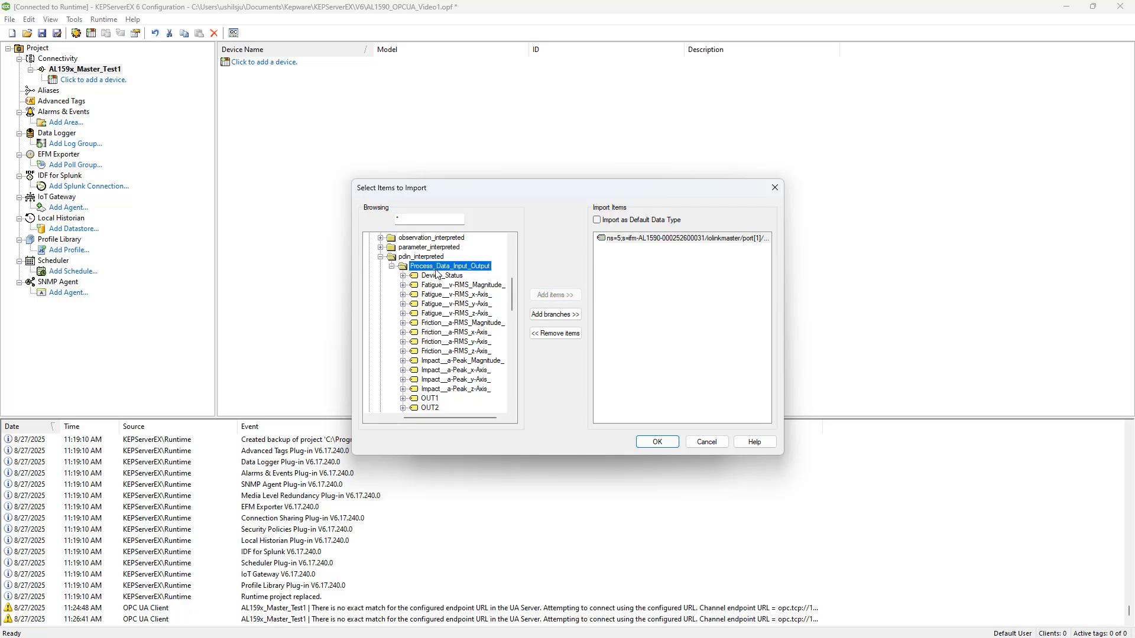
pyautogui.click(549, 320)
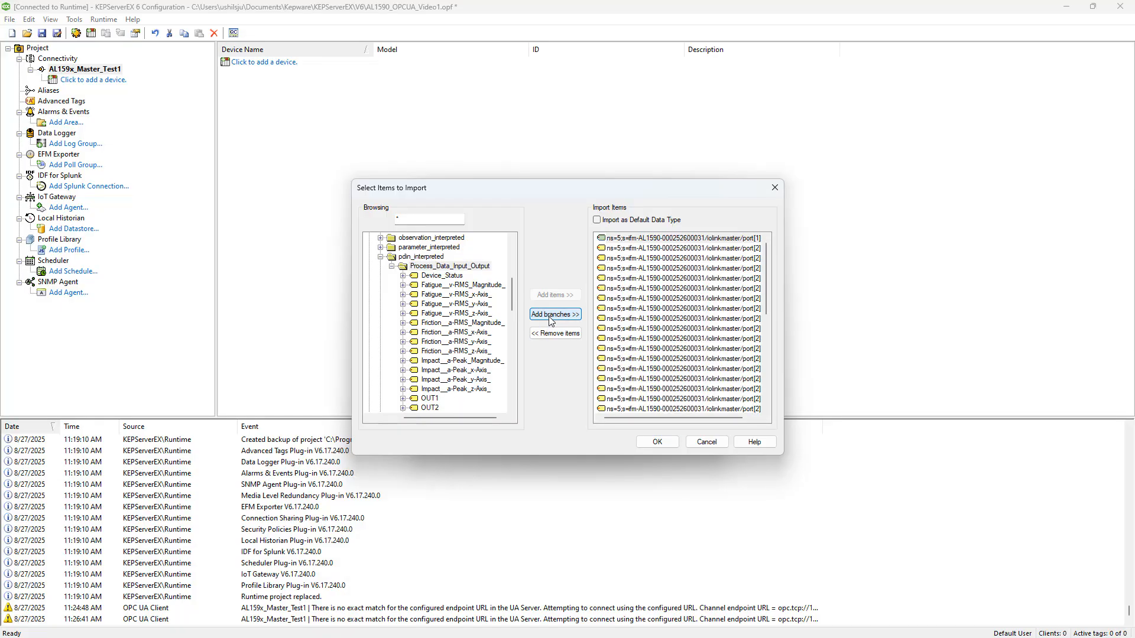
# Collapse the Process_Data_Input_Output, pdin_interpreted and port[2] folders in the browse tree.
pyautogui.scroll(5, 692, 326)
pyautogui.click(392, 266)
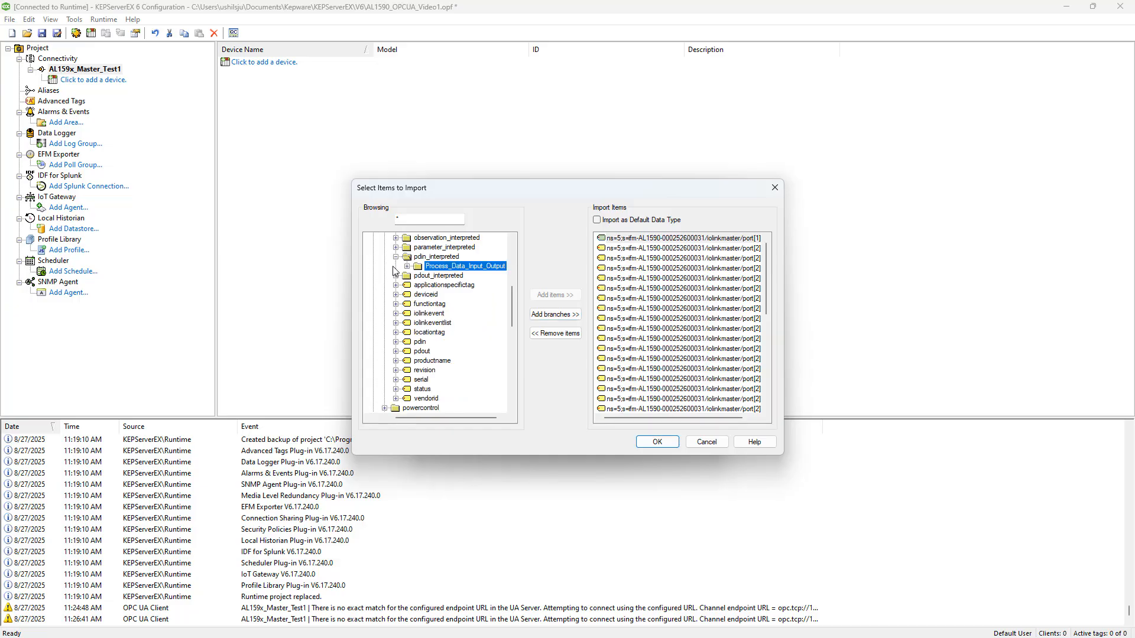
pyautogui.click(395, 257)
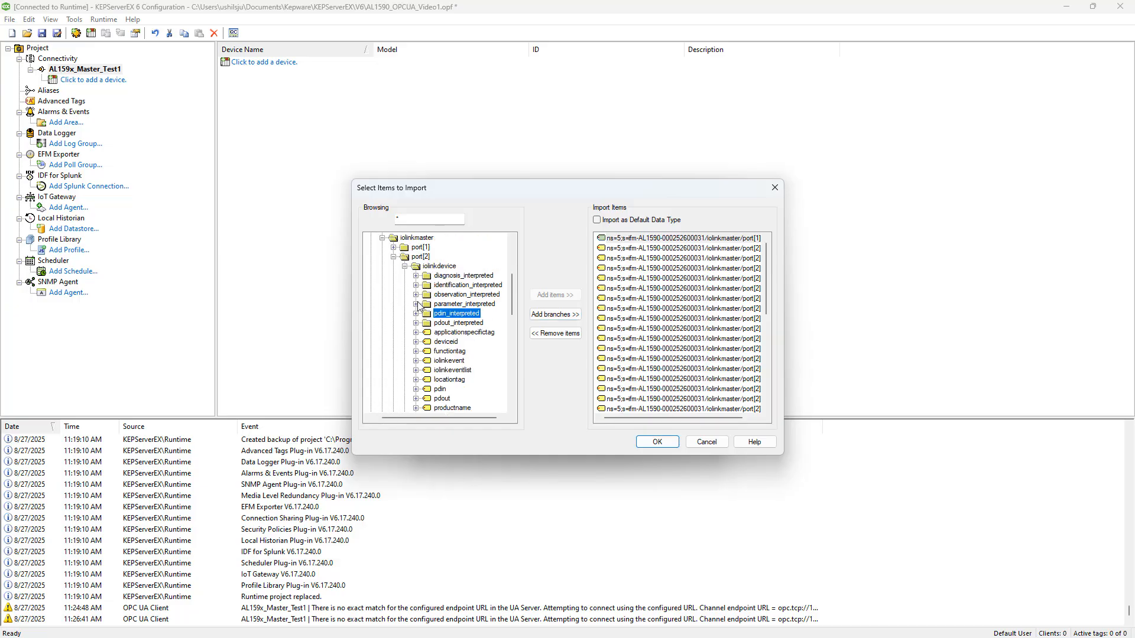
pyautogui.click(394, 372)
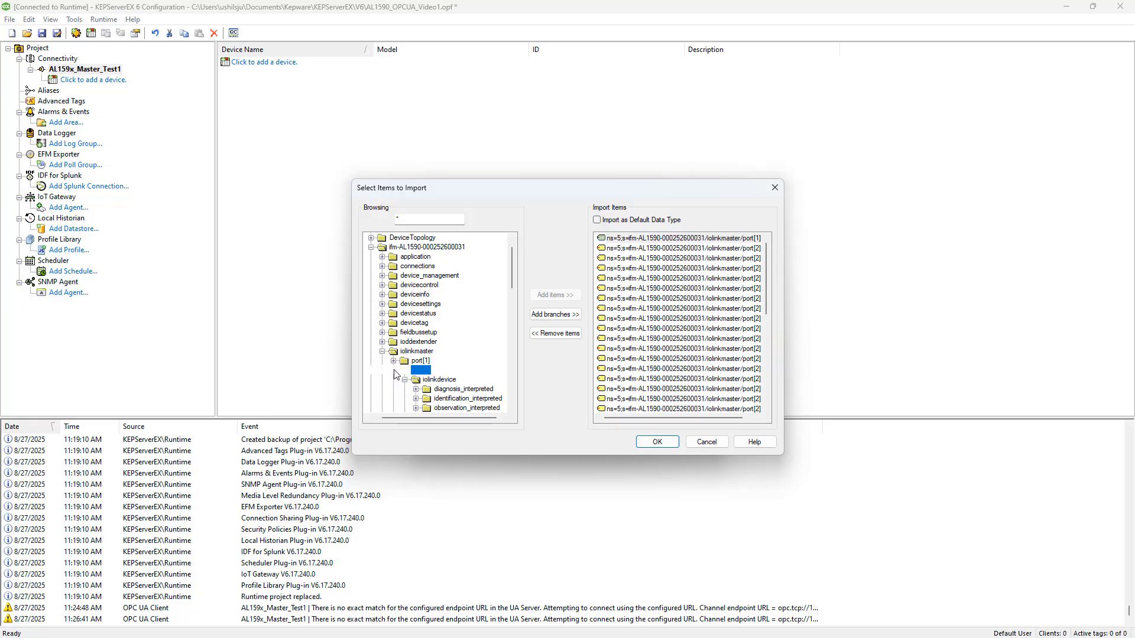
pyautogui.scroll(-3, 395, 375)
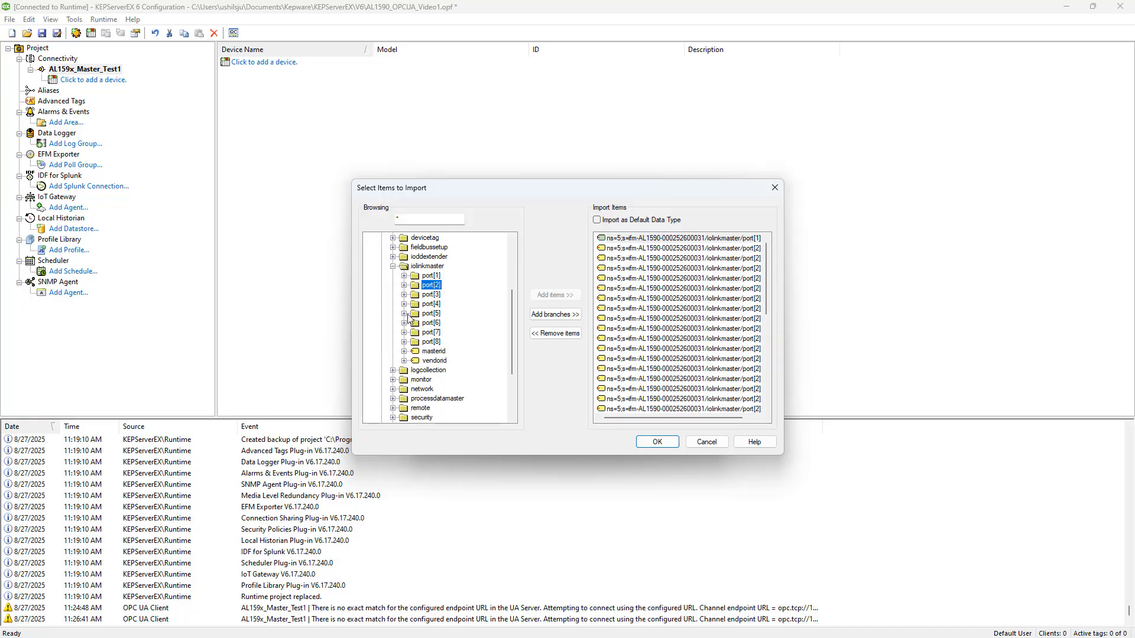
# Browse port[3], iolinkdevice, pdin_interpreted, Process_Data_Input and add the Distance item and its unit item to the import items.
pyautogui.click(404, 294)
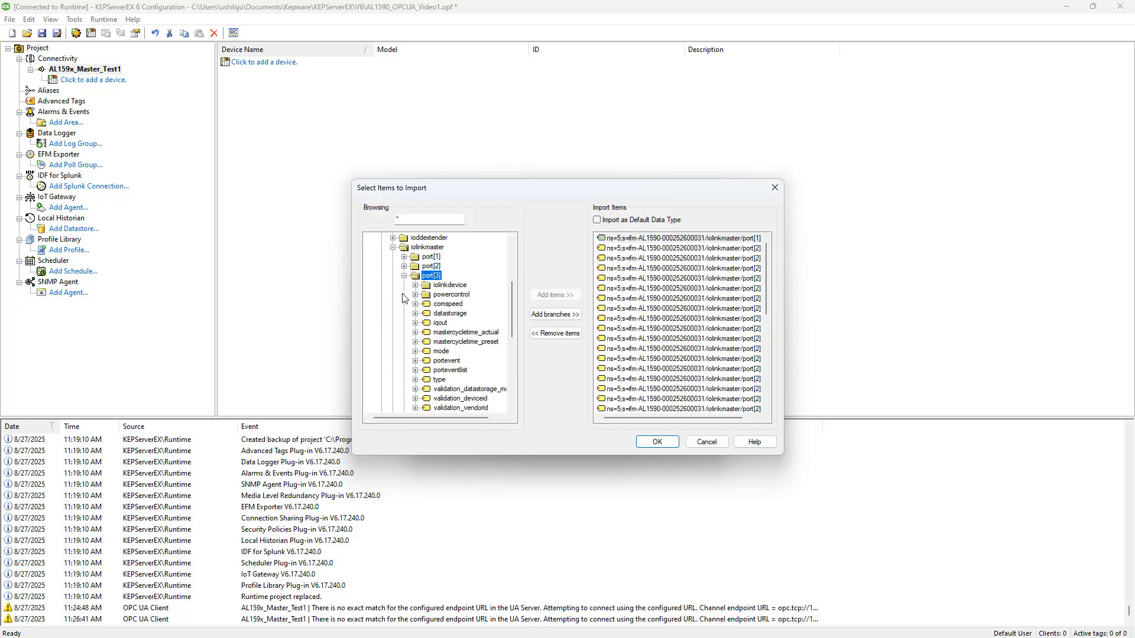
pyautogui.click(415, 286)
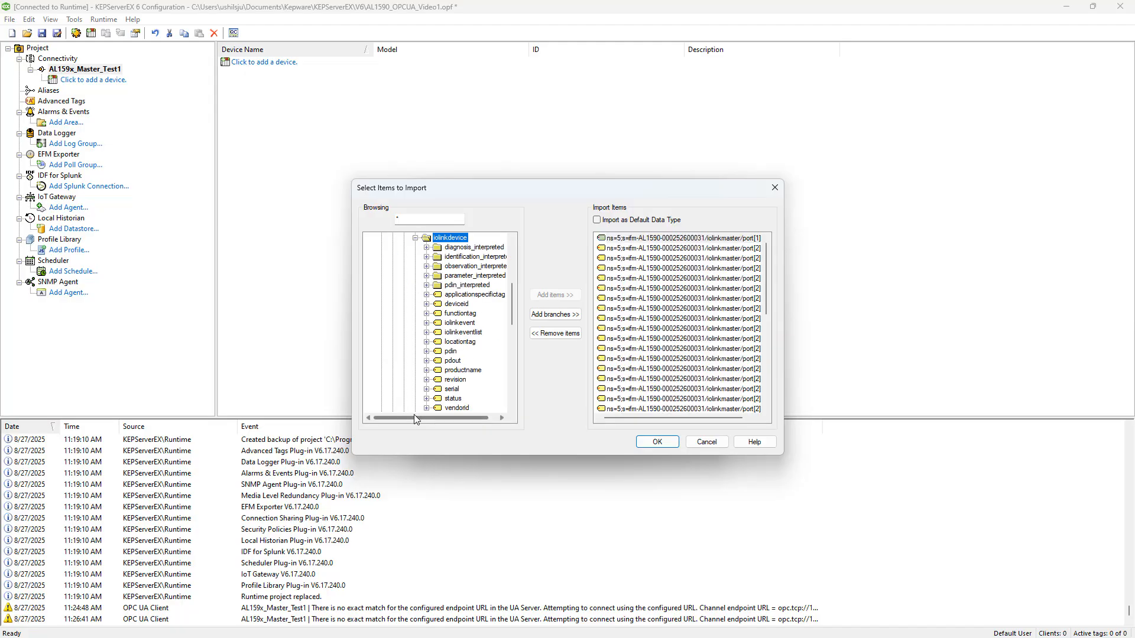
pyautogui.moveTo(438, 418); pyautogui.dragTo(477, 418)
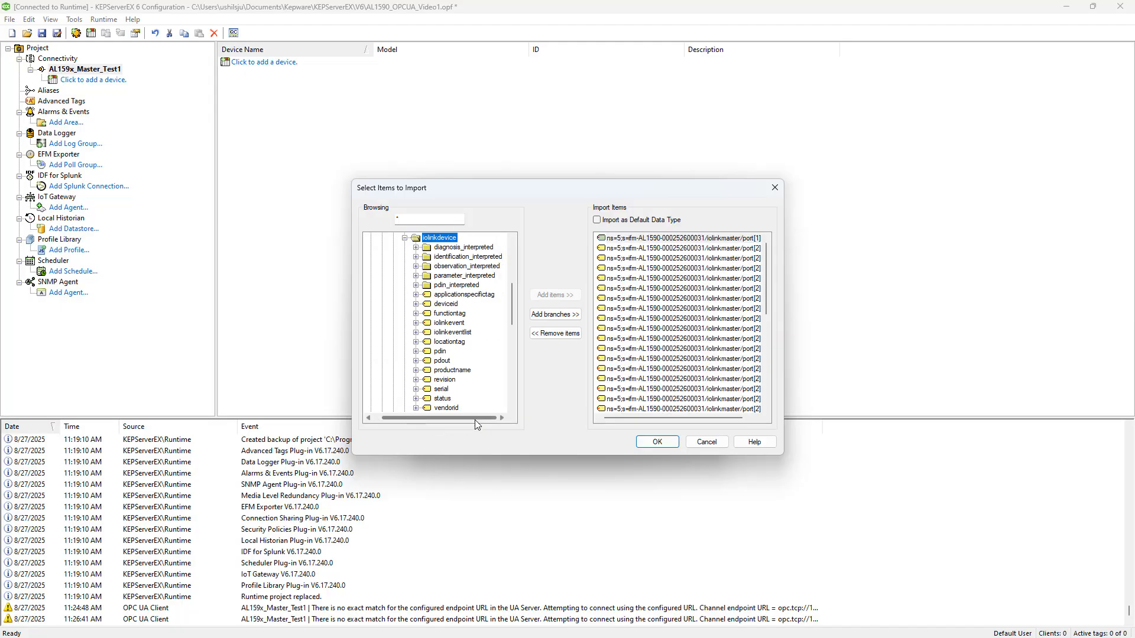
pyautogui.click(416, 286)
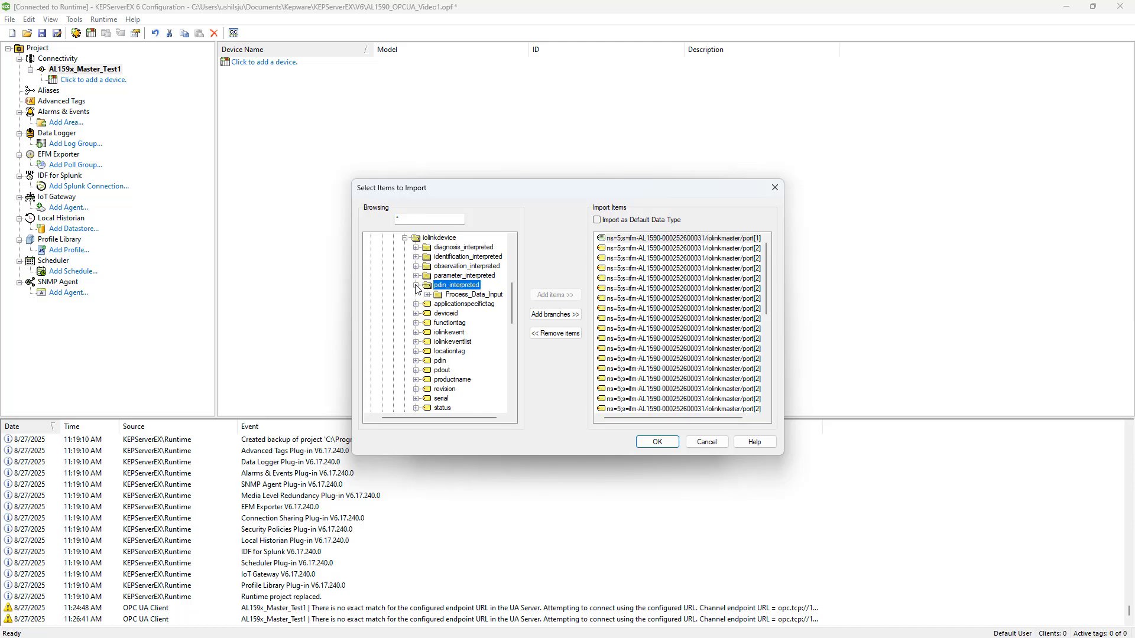
pyautogui.click(427, 295)
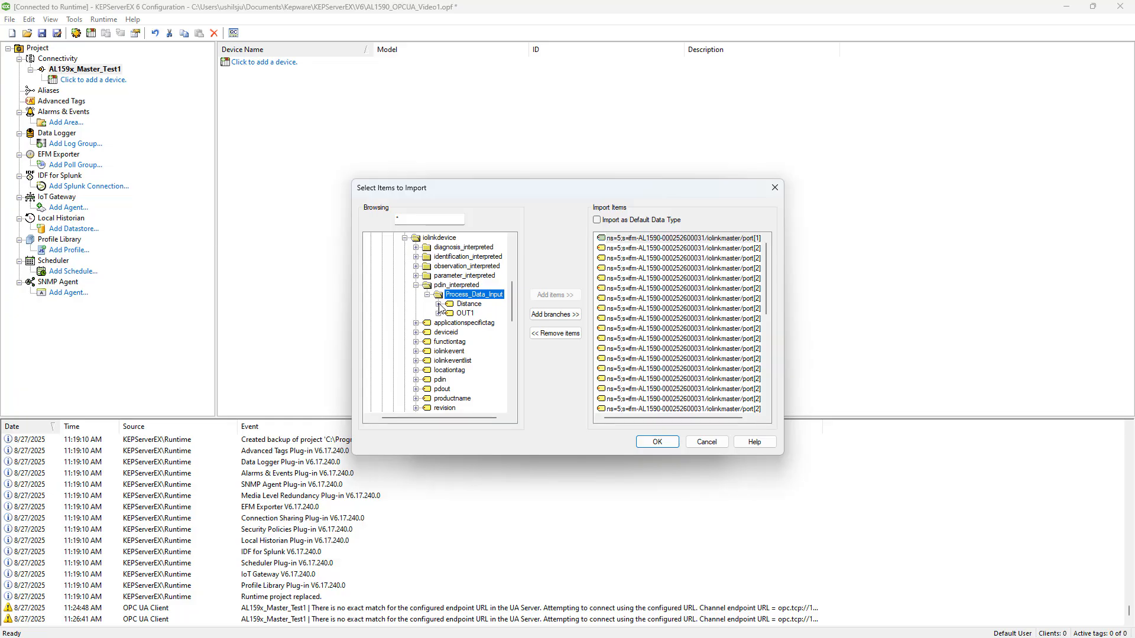
pyautogui.click(438, 305)
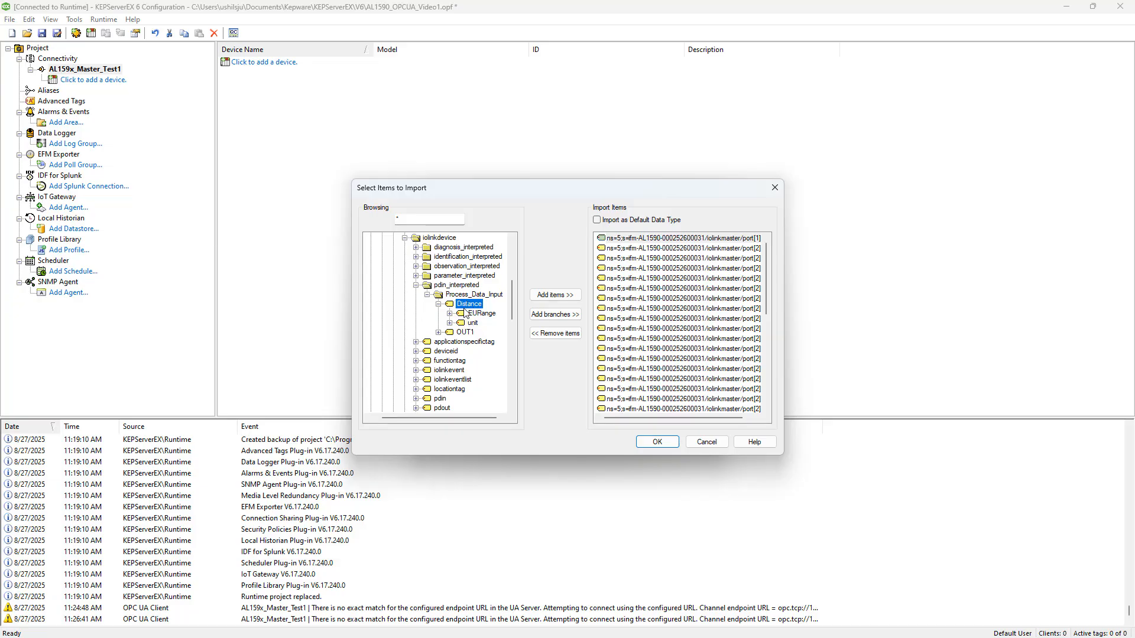
pyautogui.click(561, 297)
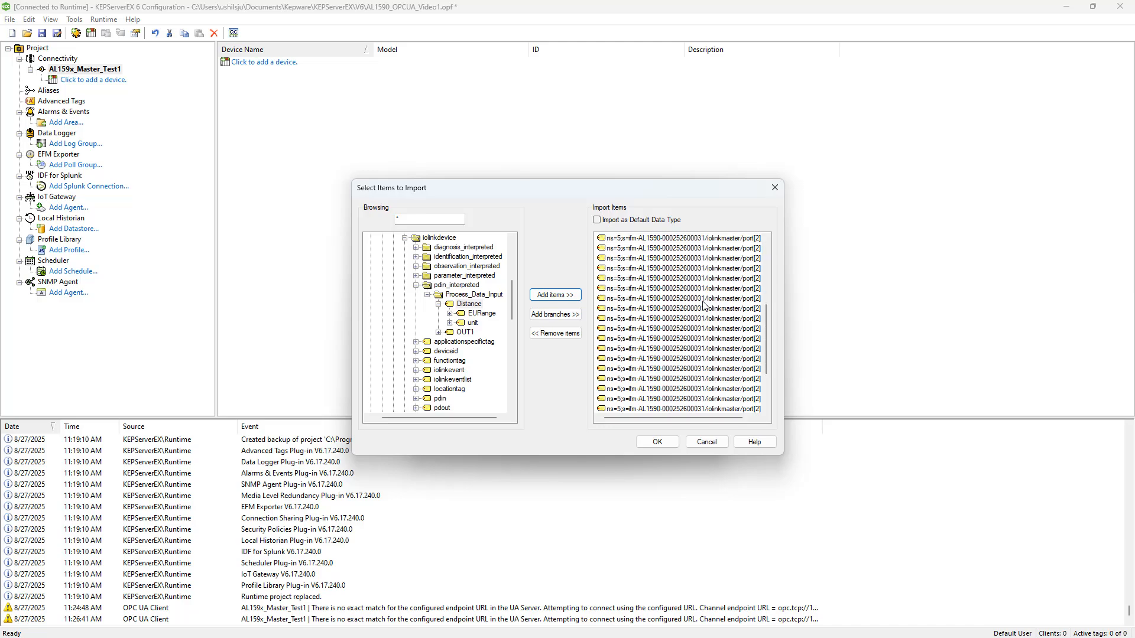
pyautogui.click(468, 325)
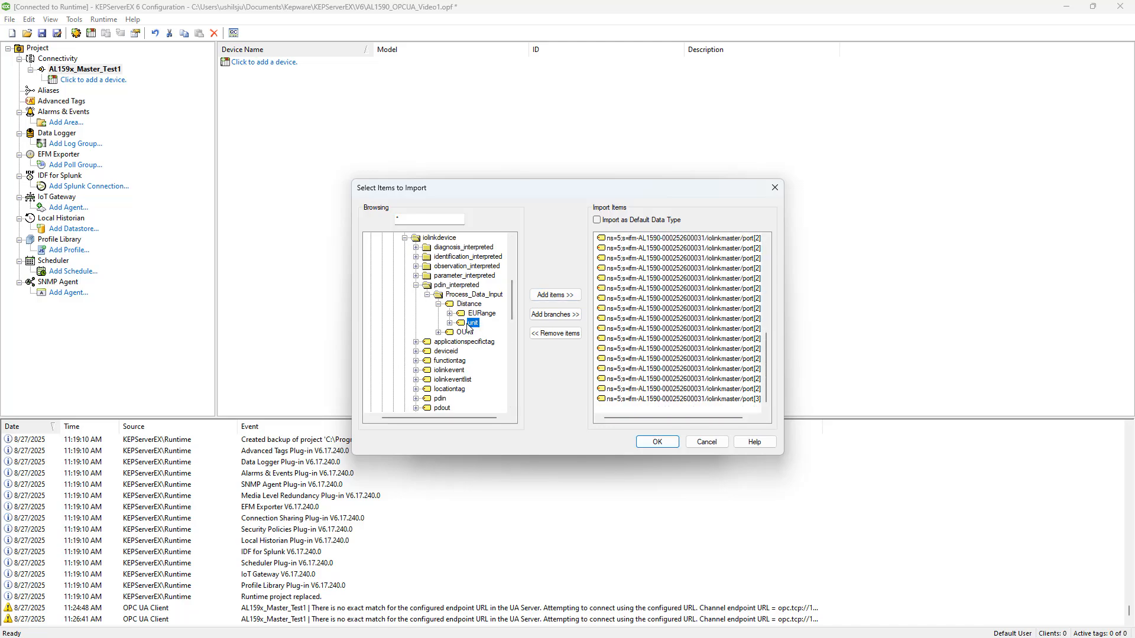
pyautogui.click(557, 296)
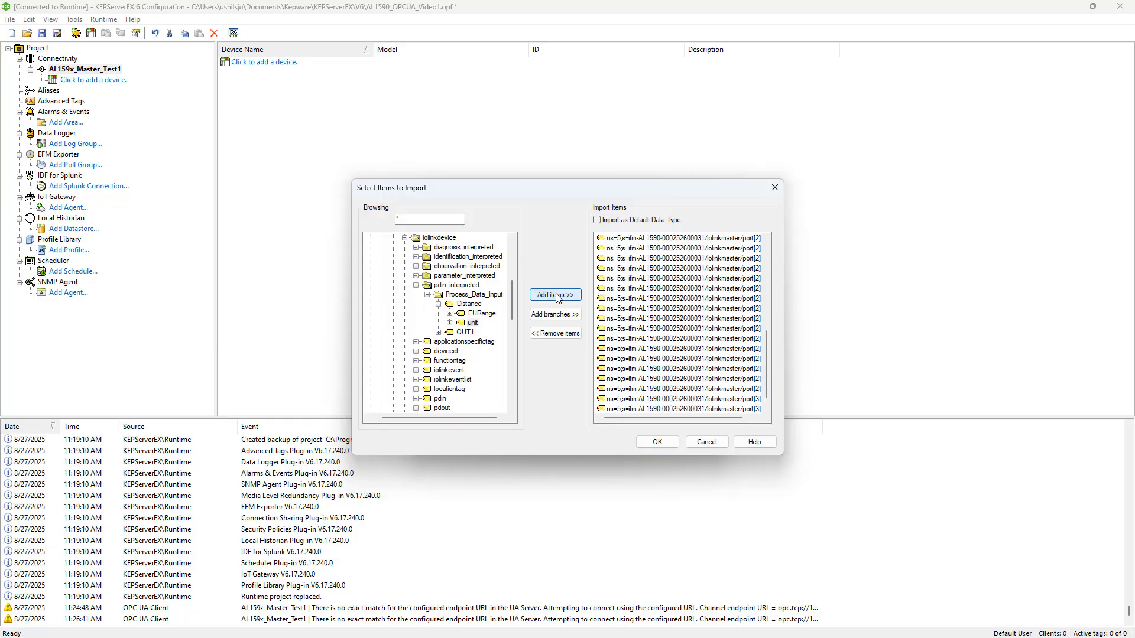
# Accept the import item selection and finish creating the AL159x_MyDesk device.
pyautogui.click(657, 445)
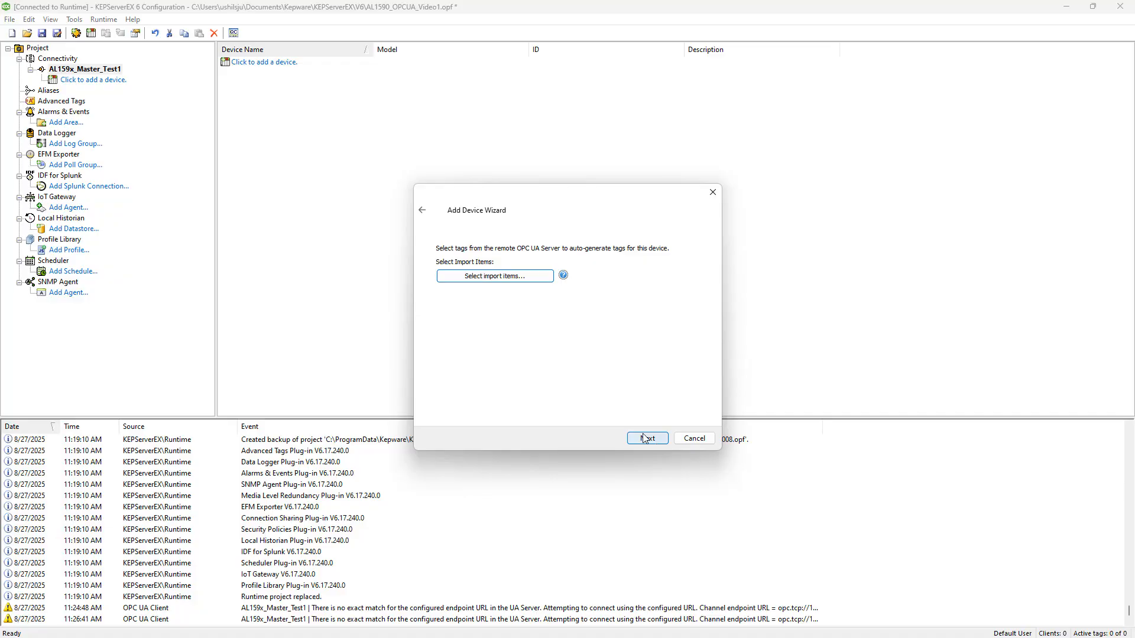
pyautogui.click(644, 444)
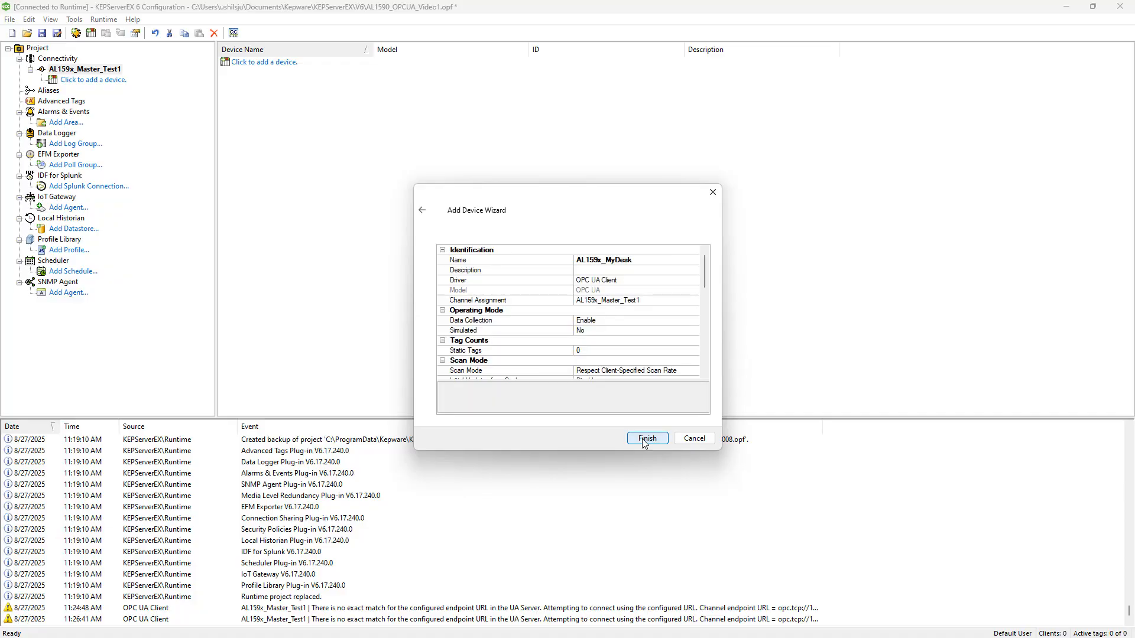
pyautogui.click(646, 438)
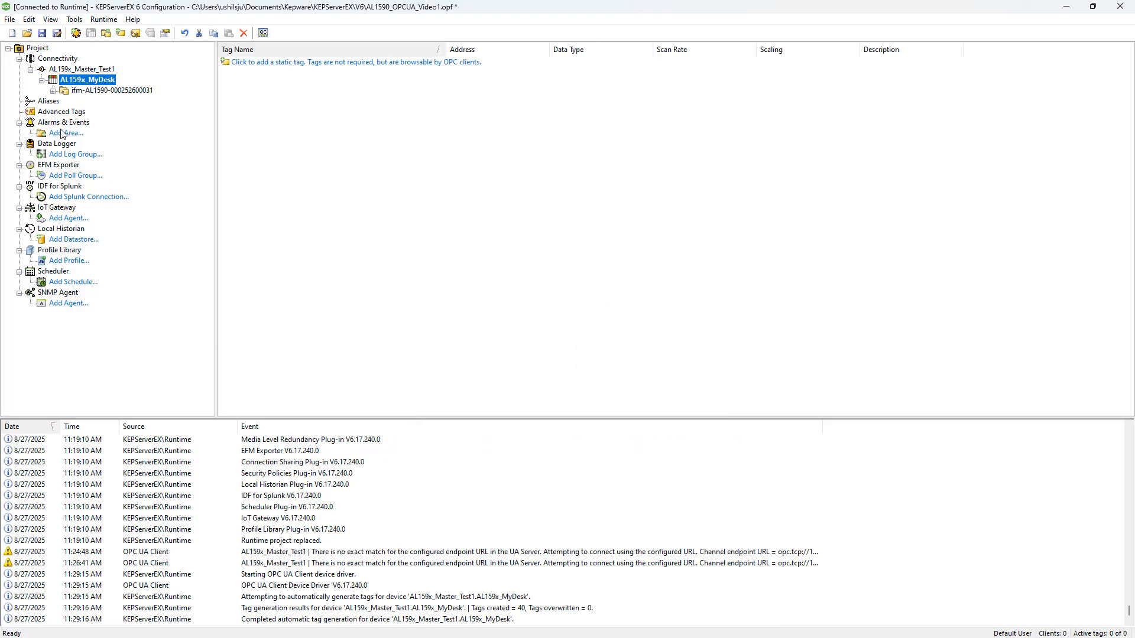
# Examine the imported tags and full addresses under port[1] iolinkdevice and port[2] Process_Data_Input_Output, expanding the AL159x_MyDesk groups.
pyautogui.click(54, 91)
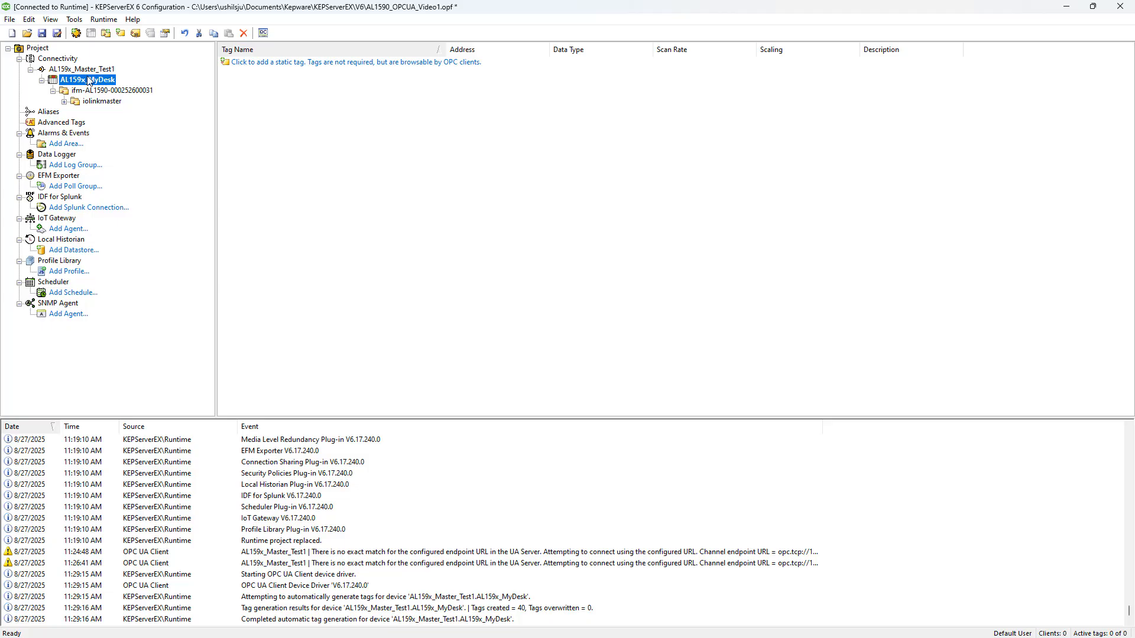
pyautogui.click(65, 102)
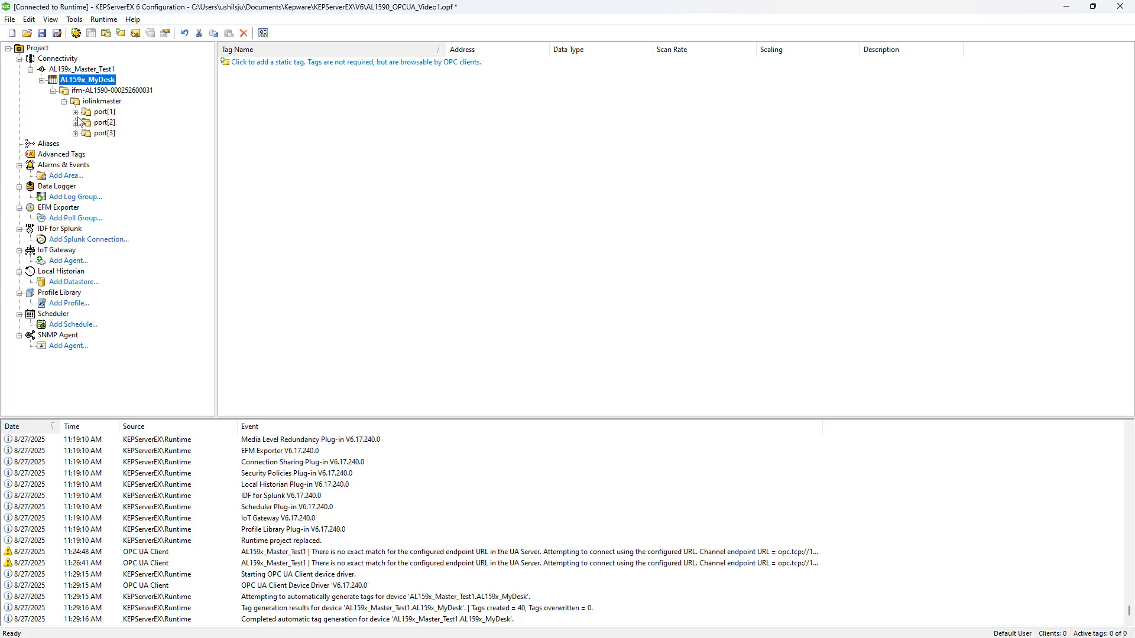
pyautogui.click(75, 112)
pyautogui.click(75, 133)
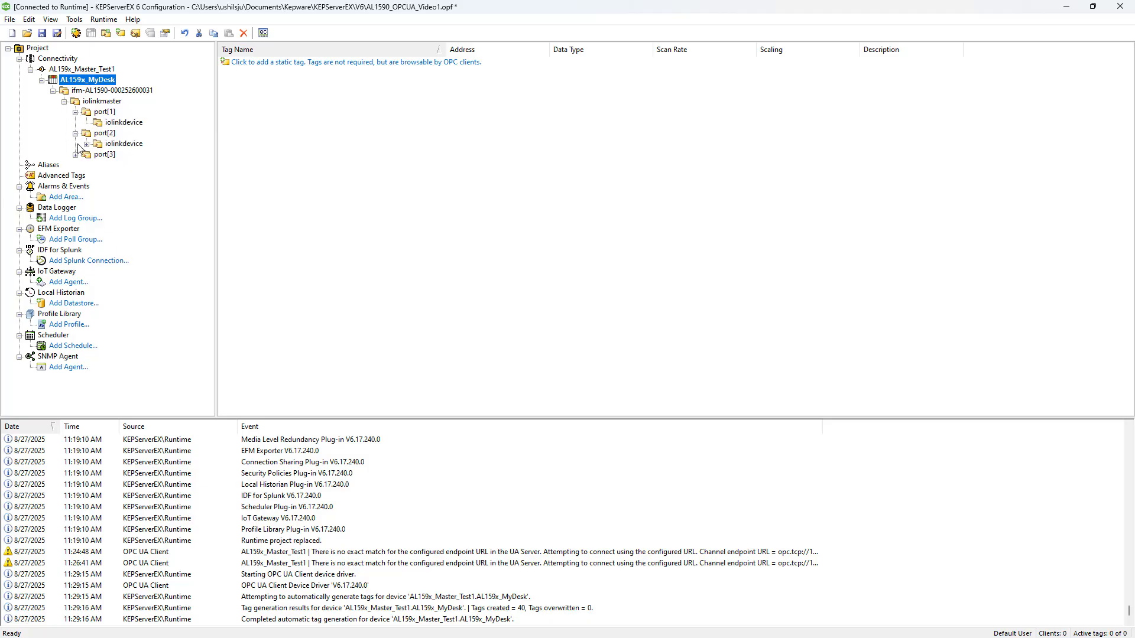
pyautogui.click(76, 155)
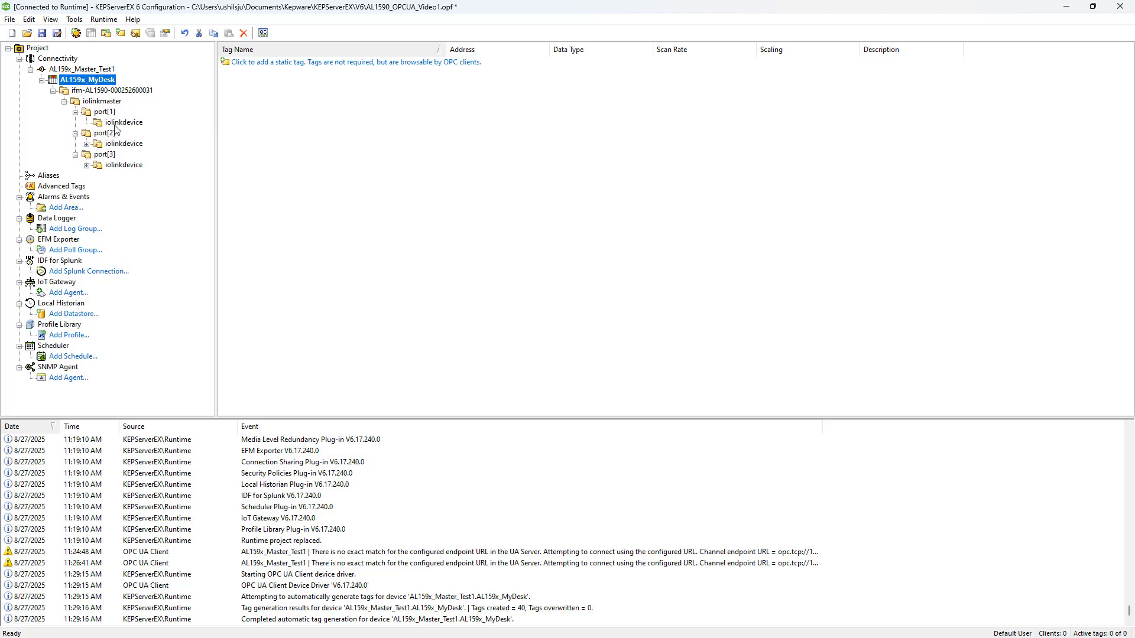
pyautogui.click(87, 143)
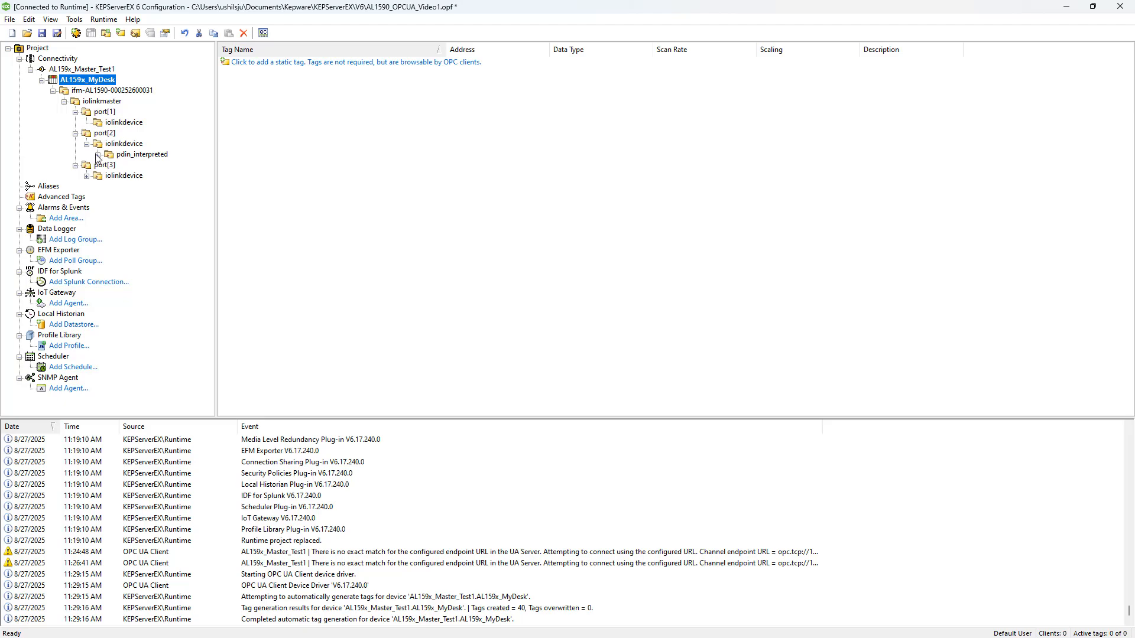
pyautogui.click(109, 124)
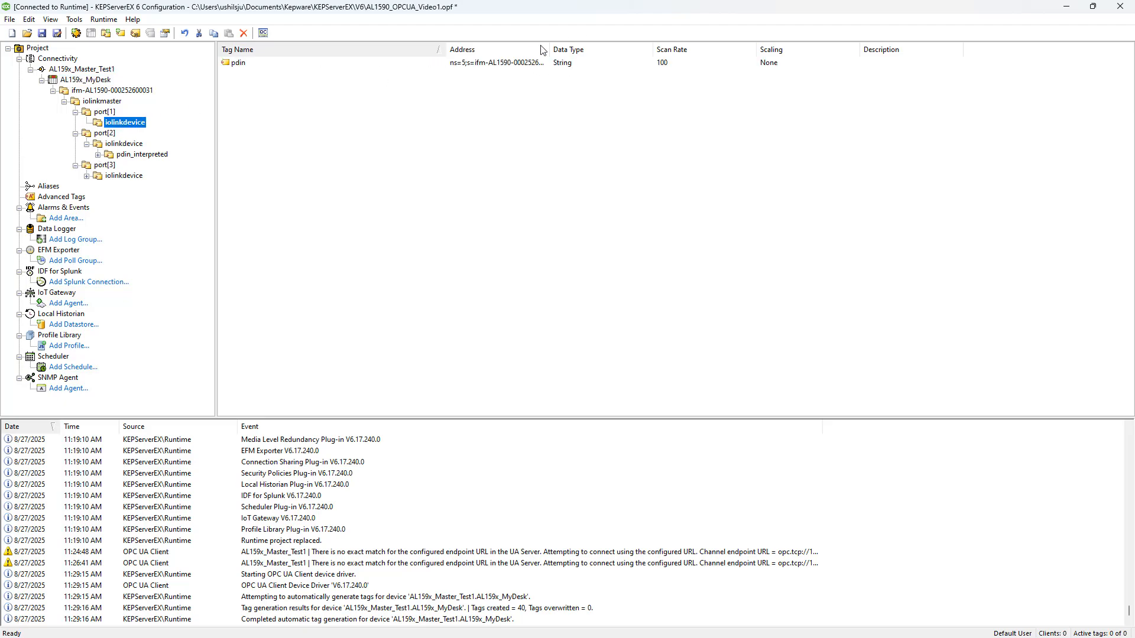
pyautogui.moveTo(548, 49); pyautogui.dragTo(709, 52)
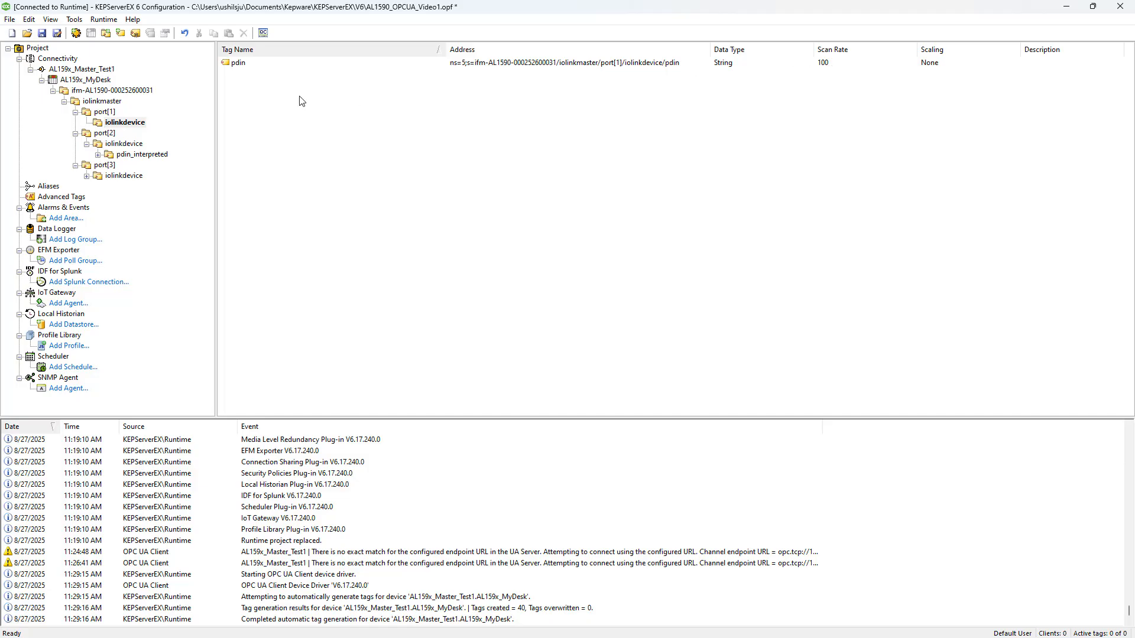
pyautogui.click(98, 155)
pyautogui.click(142, 169)
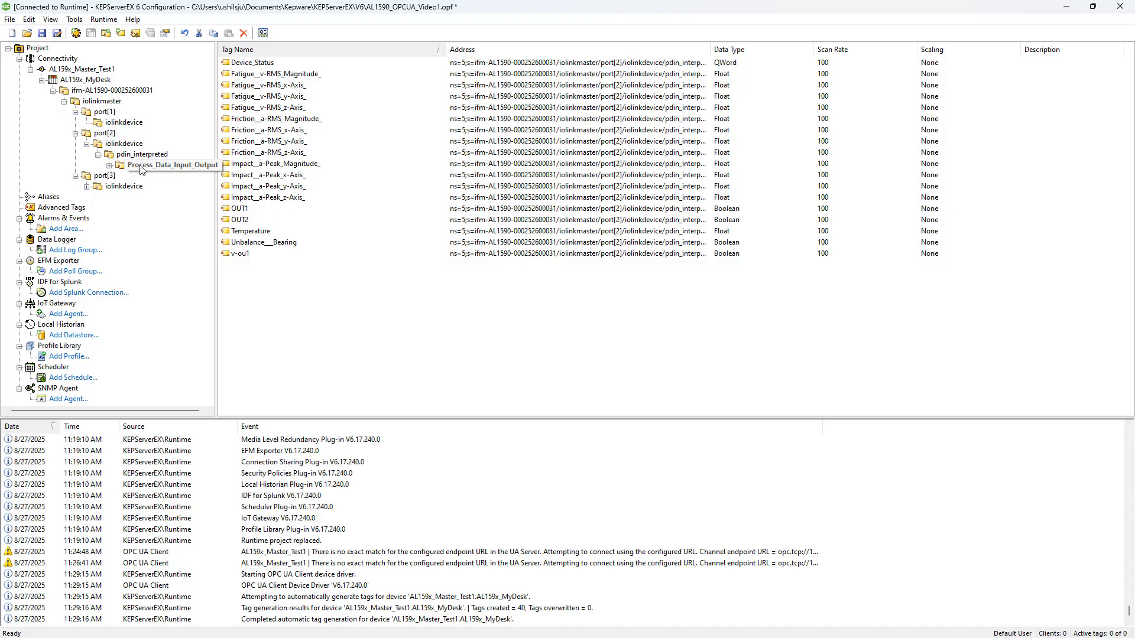
# Launch the OPC Quick Client and view the live tag values of the AL159x_MyDesk ifm-AL1590 group.
pyautogui.click(264, 36)
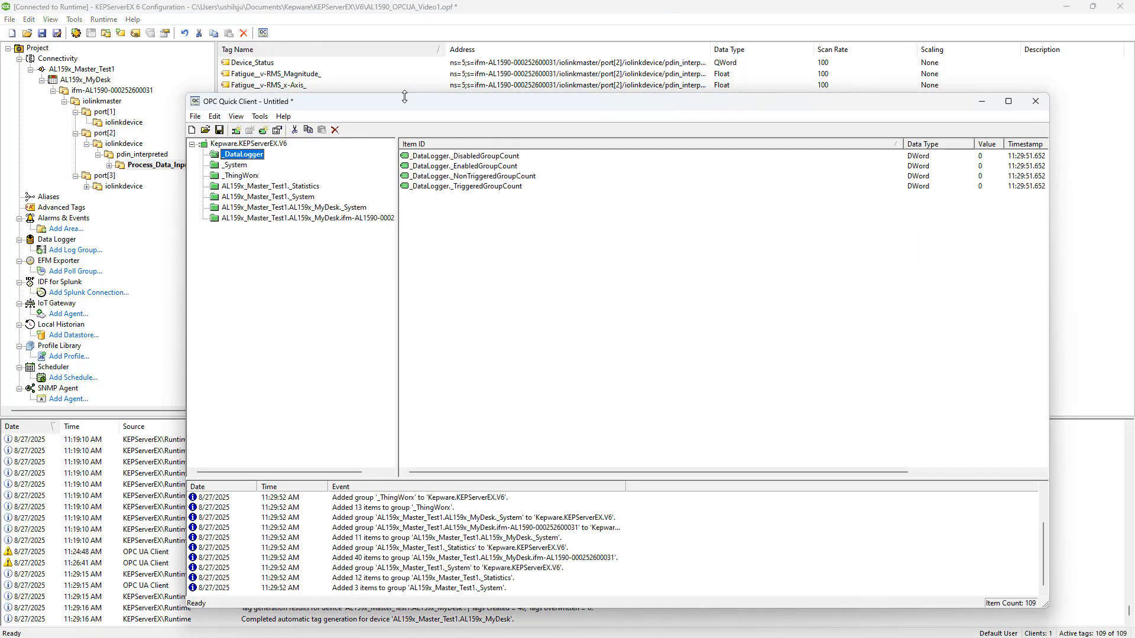
pyautogui.click(214, 219)
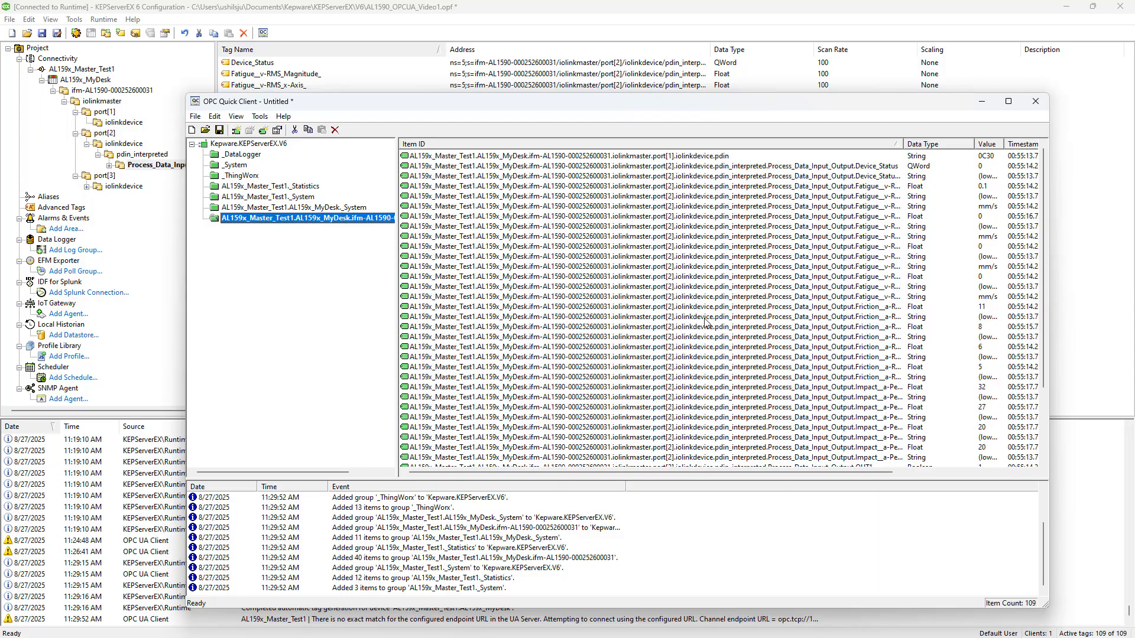
# Widen and reposition the Quick Client window so the full timestamps and the quality of the items can be read.
pyautogui.scroll(-3, 708, 323)
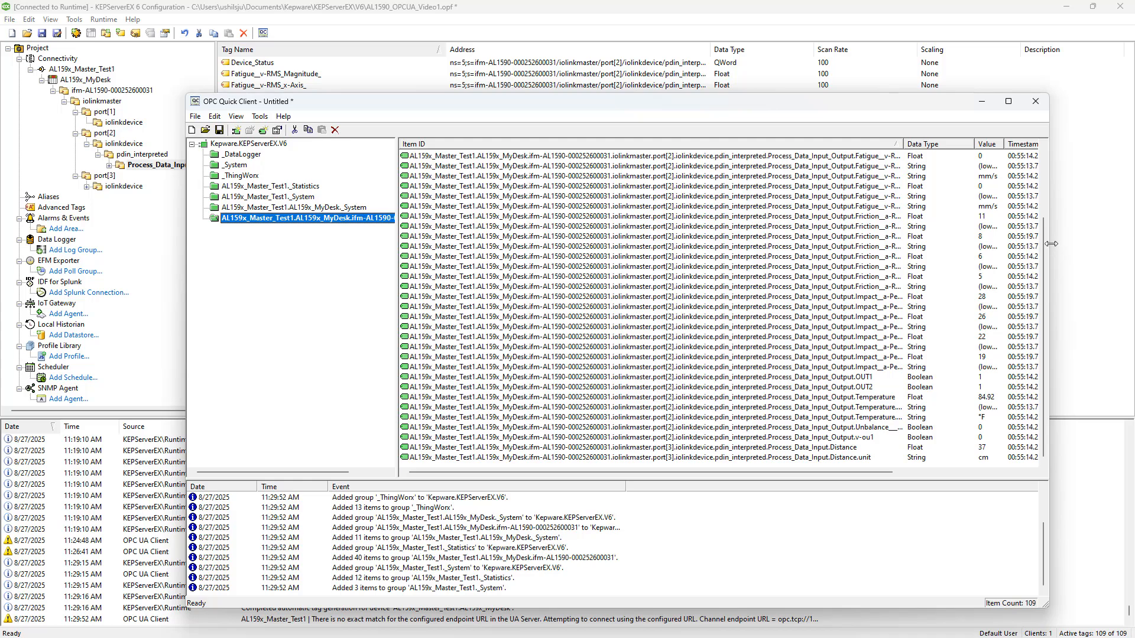
pyautogui.moveTo(1048, 247); pyautogui.dragTo(1106, 247)
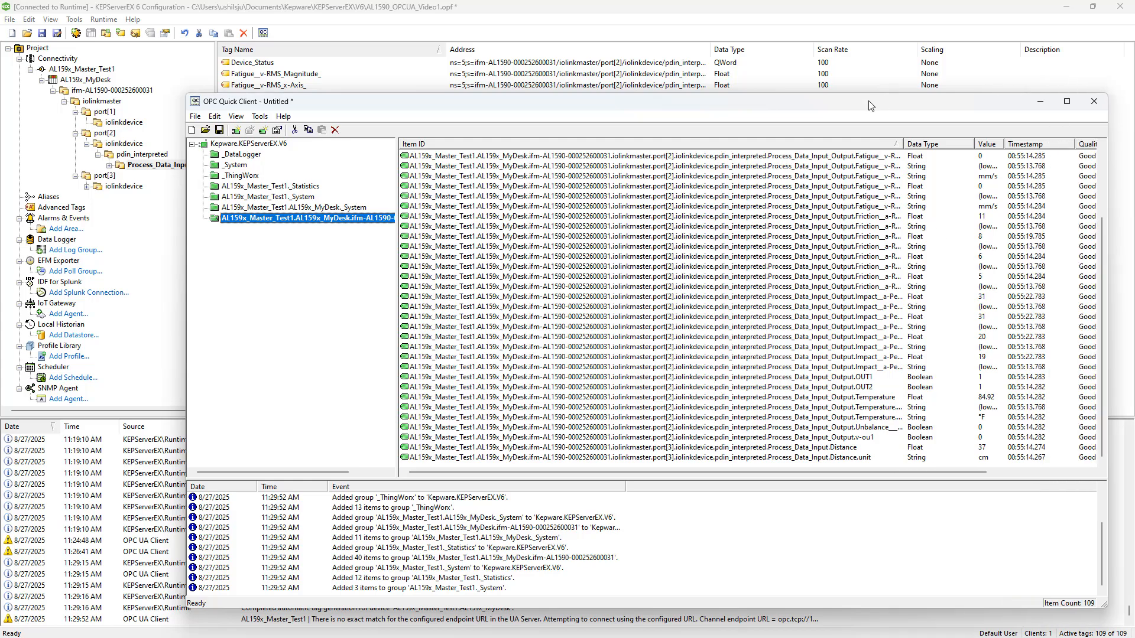
pyautogui.moveTo(868, 106); pyautogui.dragTo(814, 53)
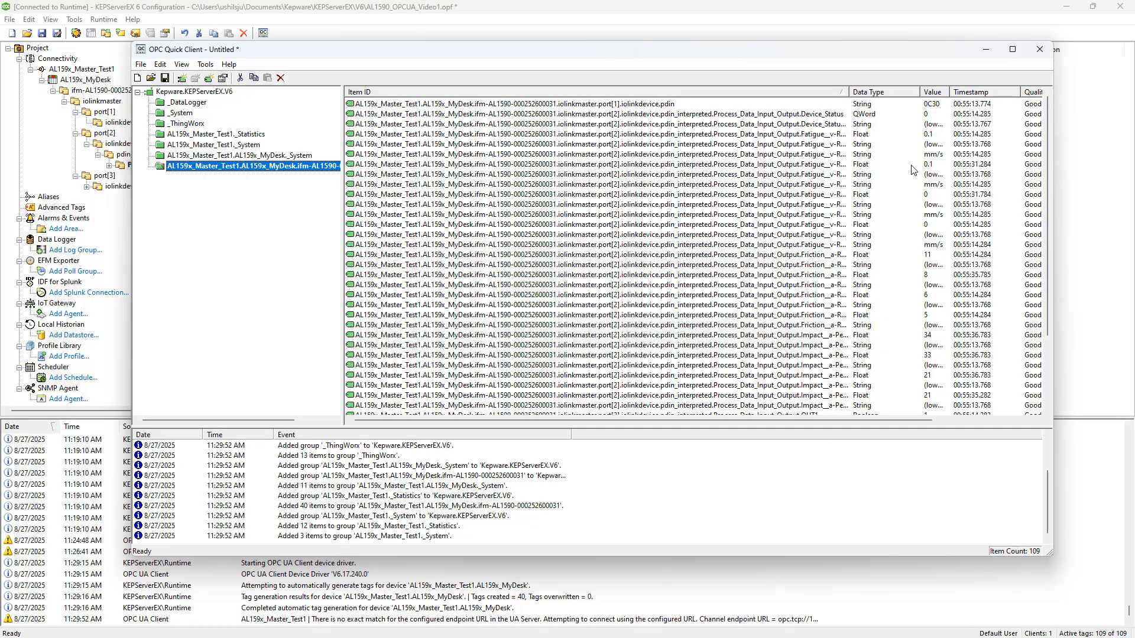
# Widen the Value column and examine the live port[2] Process_Data_Input_Output values, from the Fatigue items down to Temperature.
pyautogui.moveTo(950, 92); pyautogui.dragTo(988, 92)
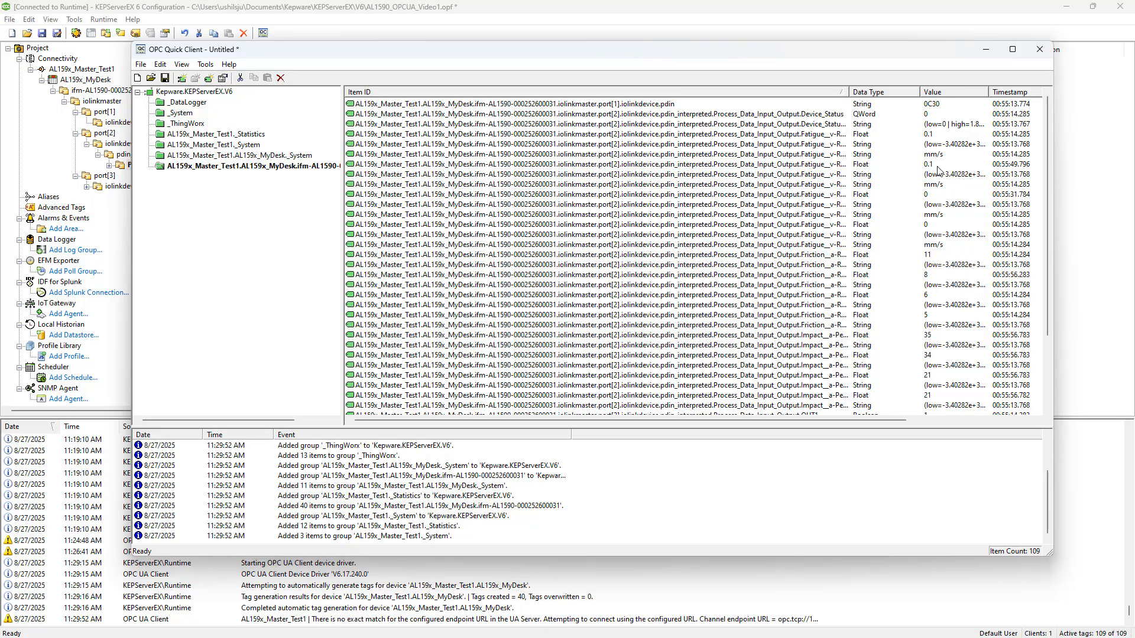
pyautogui.click(933, 165)
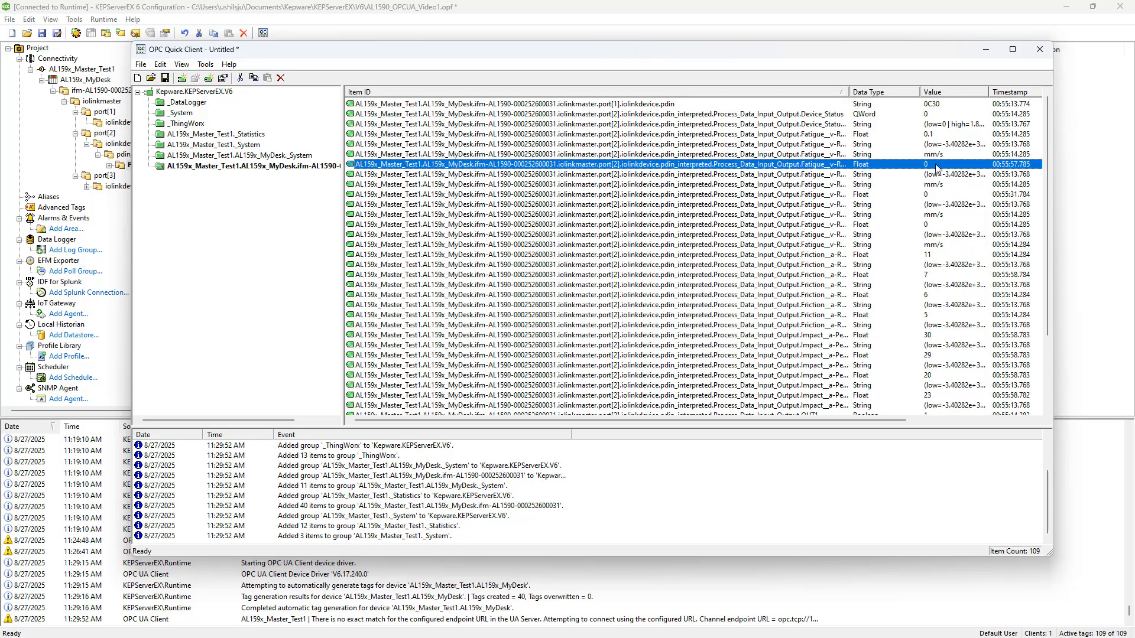
pyautogui.scroll(-3, 946, 155)
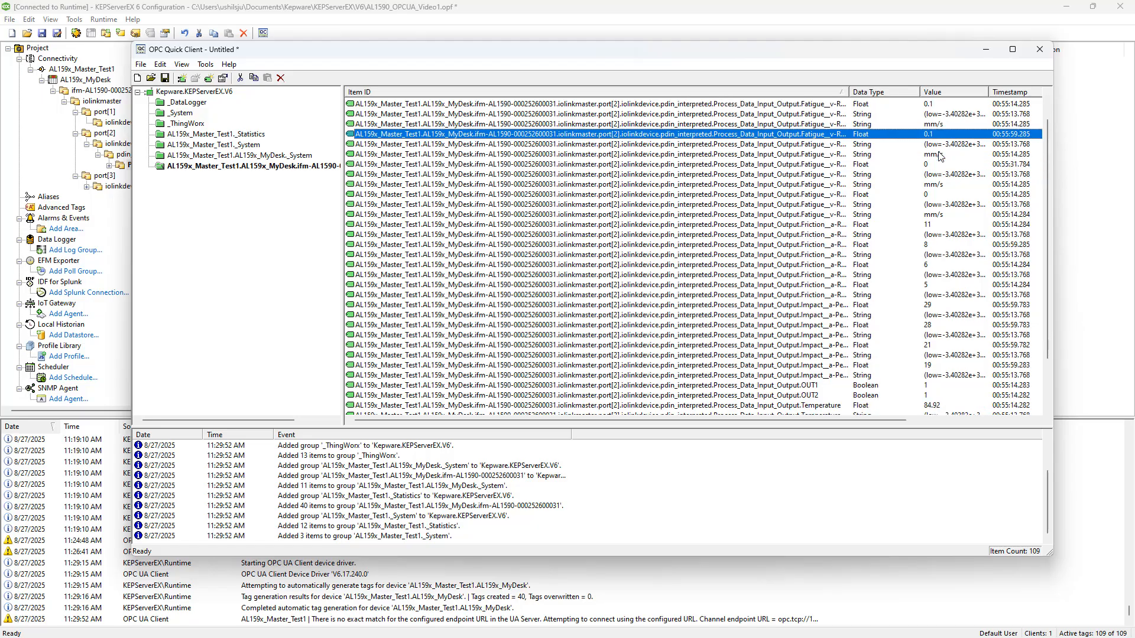